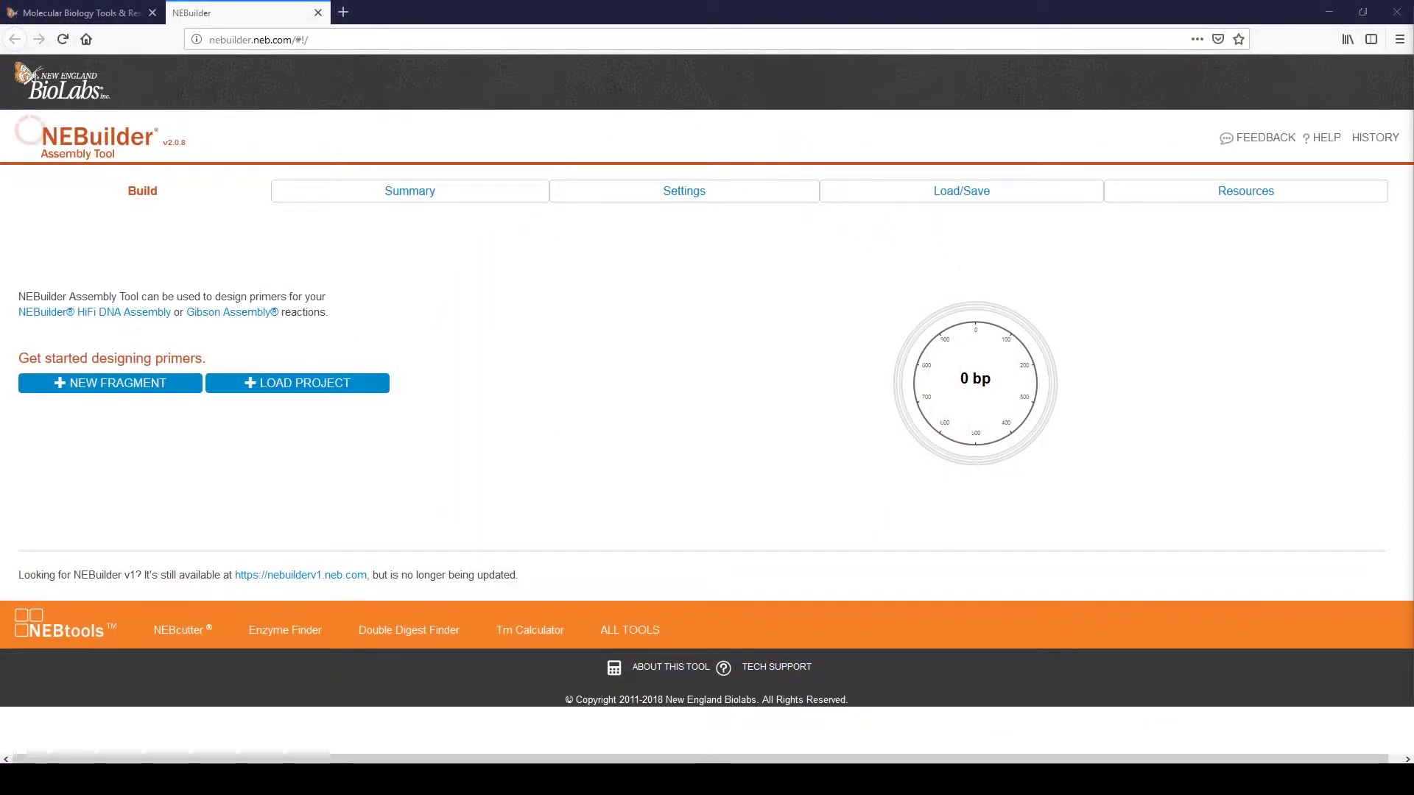
- Configure the build settings with the NEBuilder HiFi DNA Assembly Cloning Kit and Hot Start Taq DNA Polymerase
left_click(684, 190)
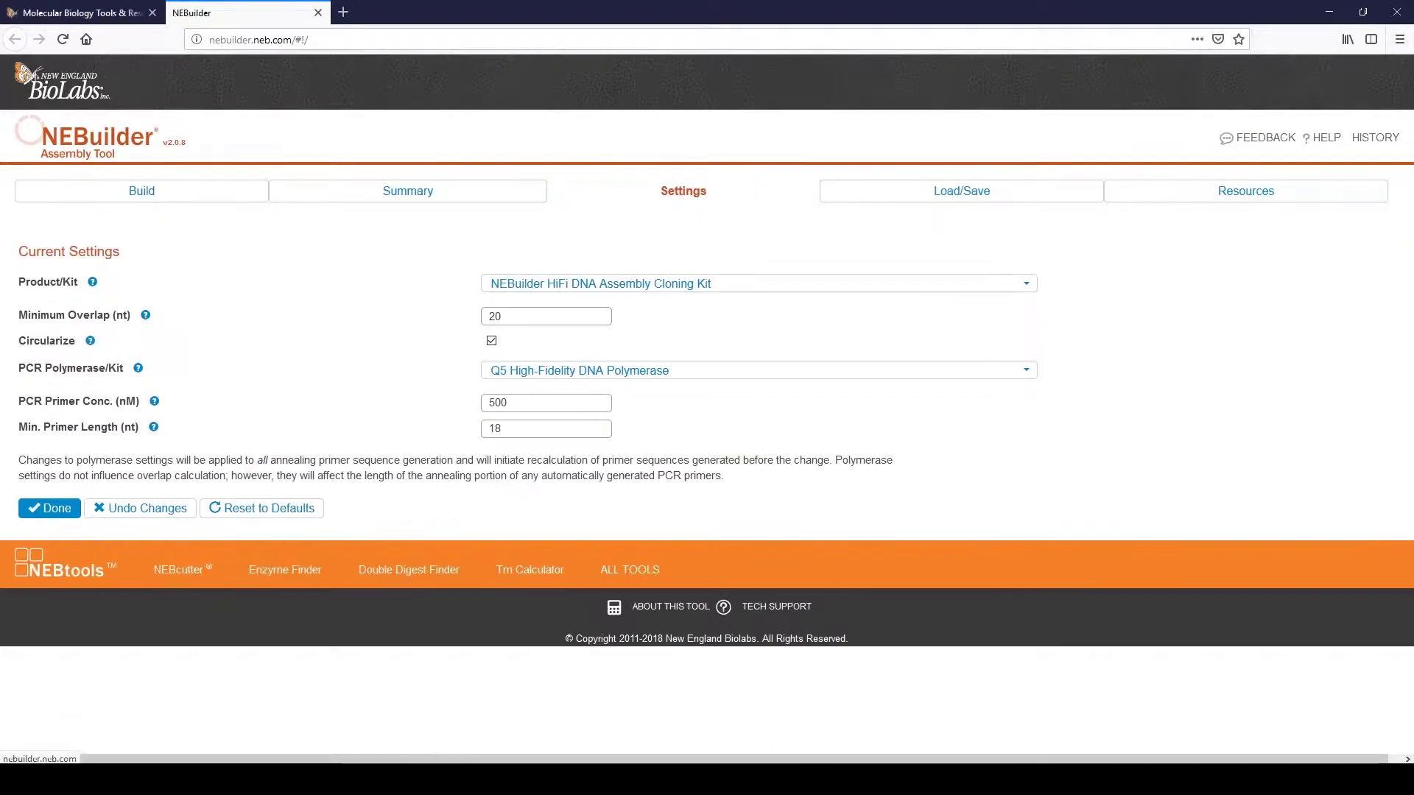
left_click(758, 284)
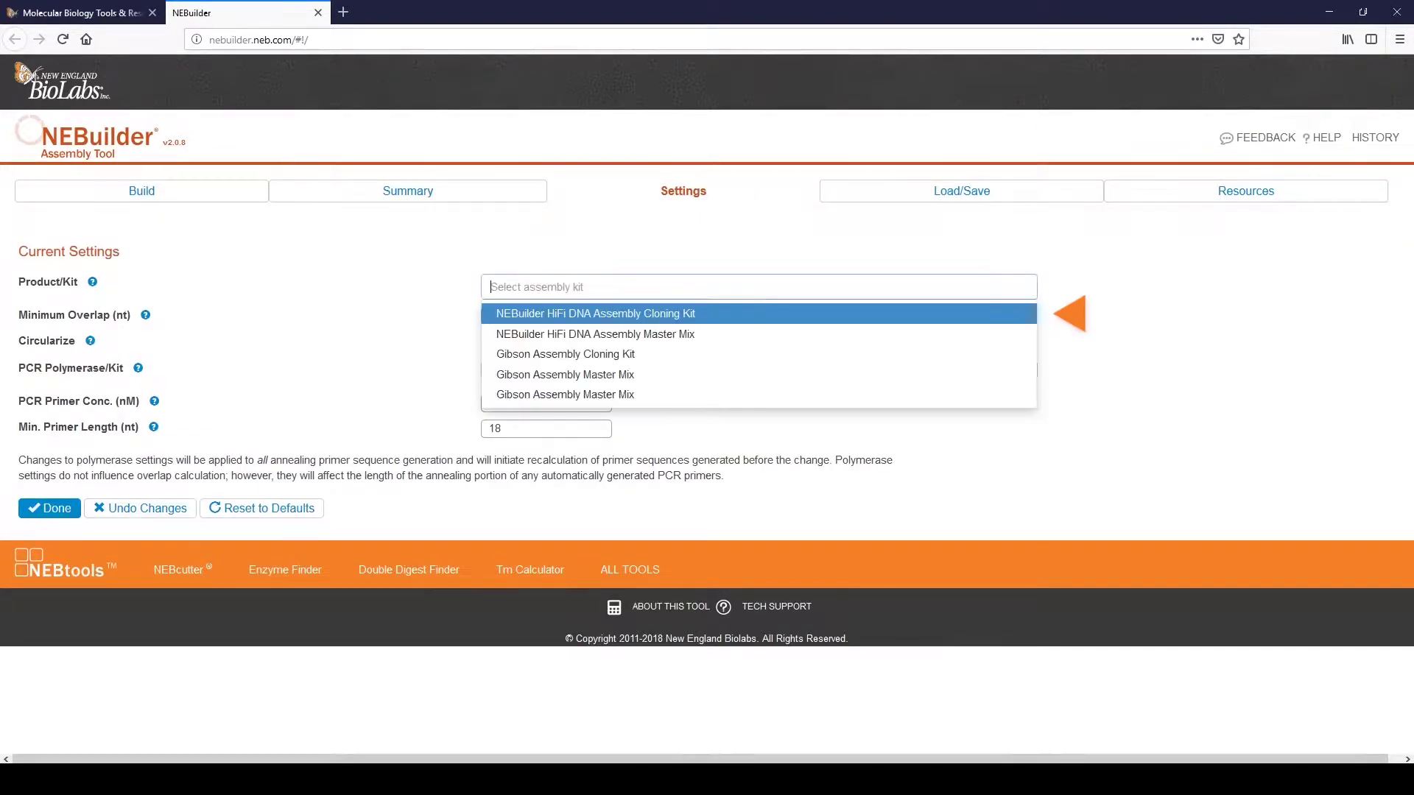
left_click(595, 313)
left_click(758, 369)
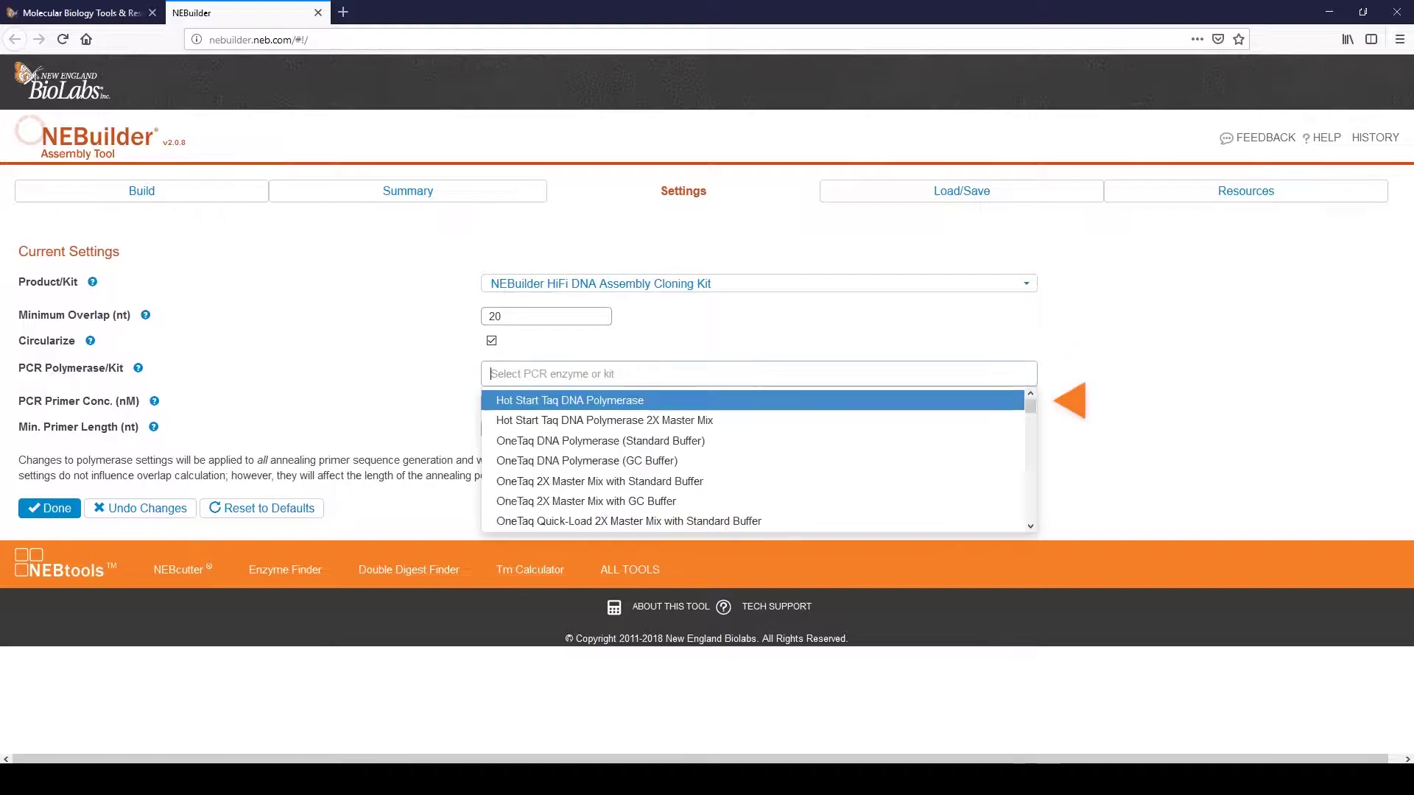
left_click(569, 400)
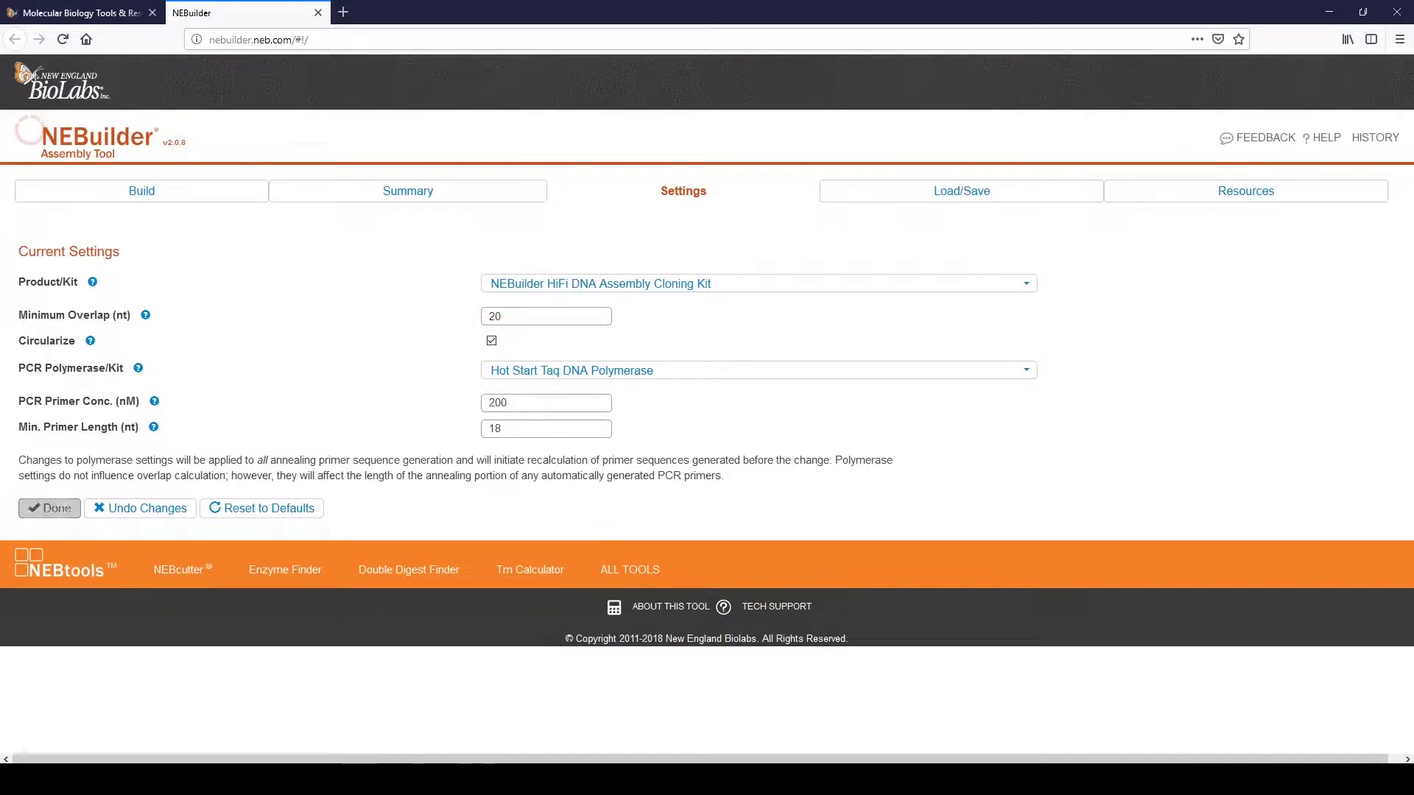
left_click(49, 508)
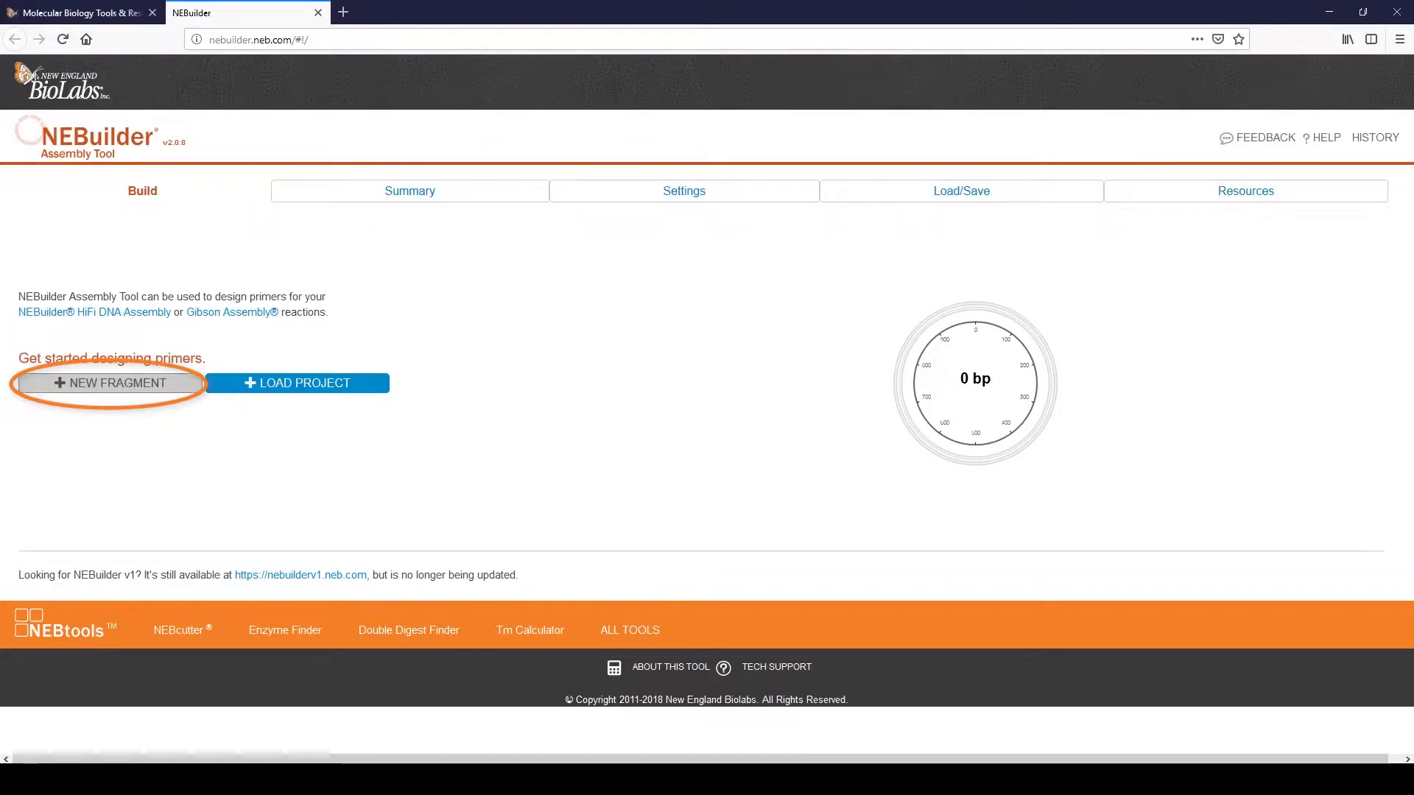
- Start a new fragment using the sample cloning vector pUC19 as its source sequence
left_click(111, 383)
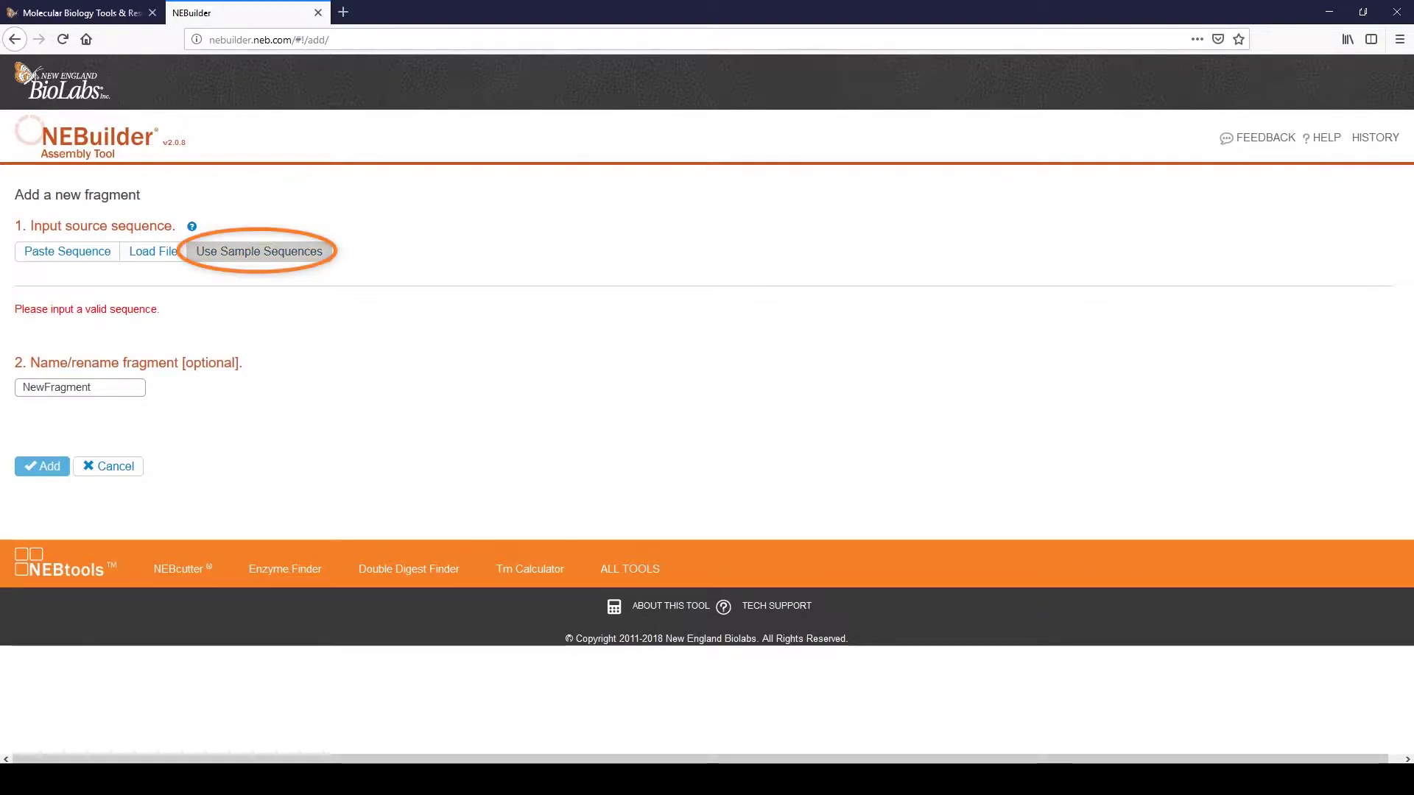
left_click(258, 251)
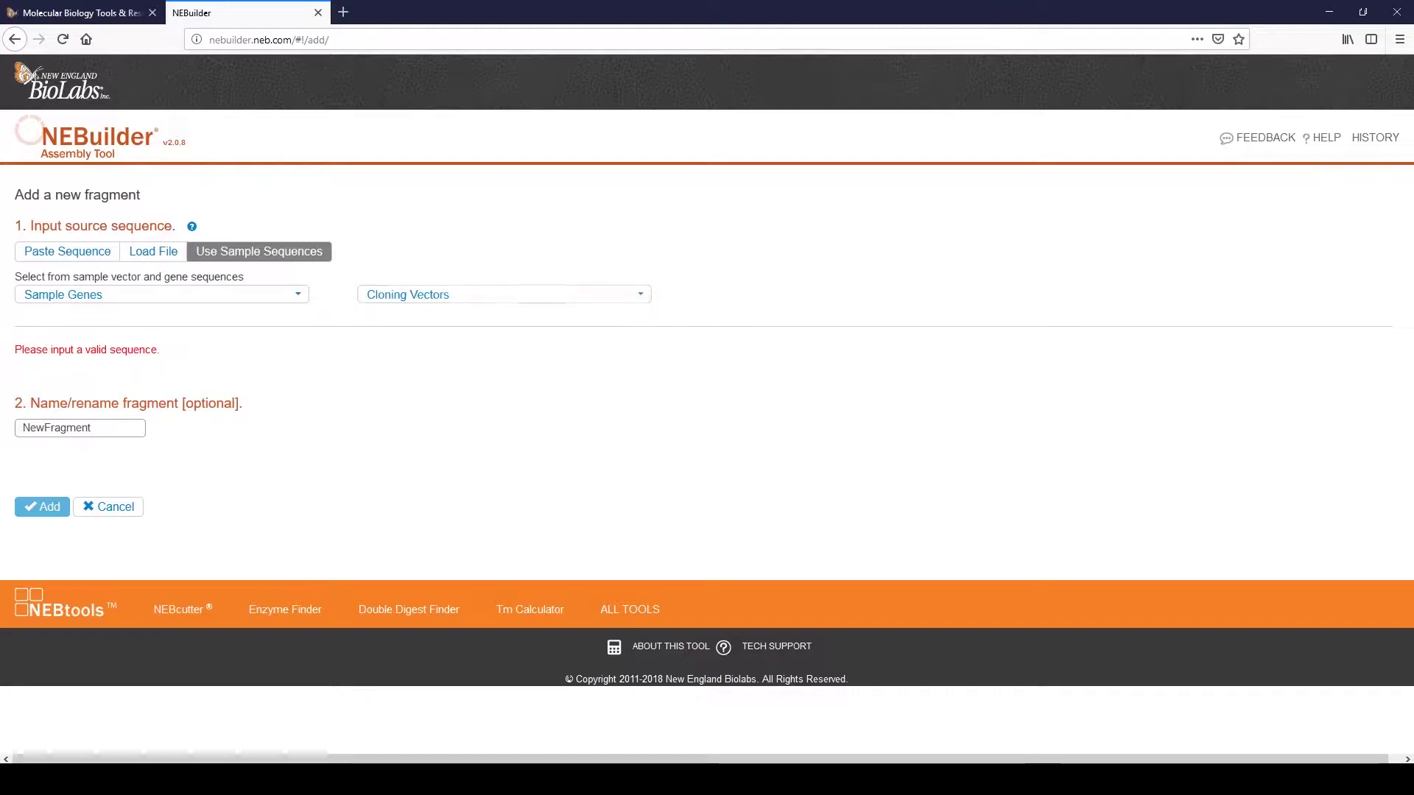
left_click(504, 295)
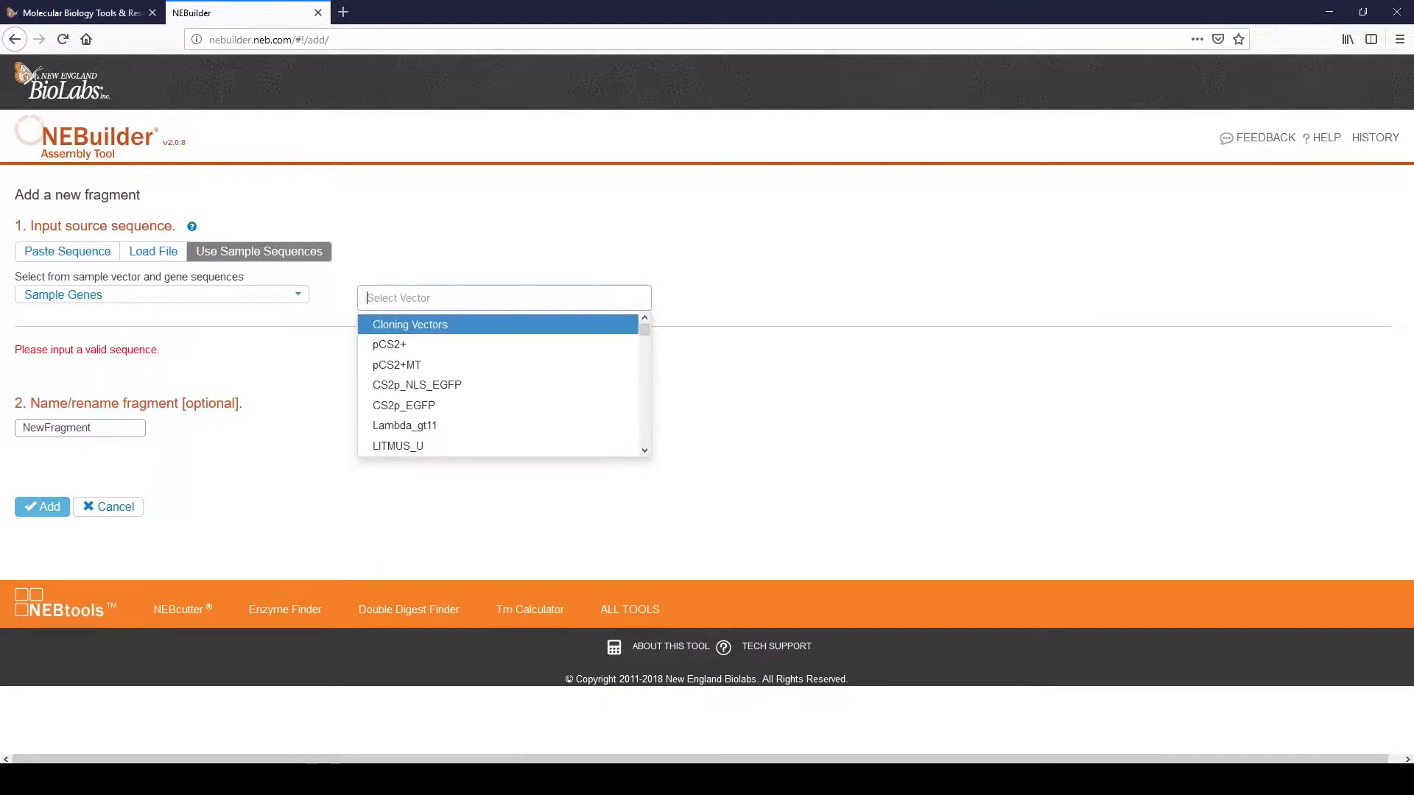
type("pu")
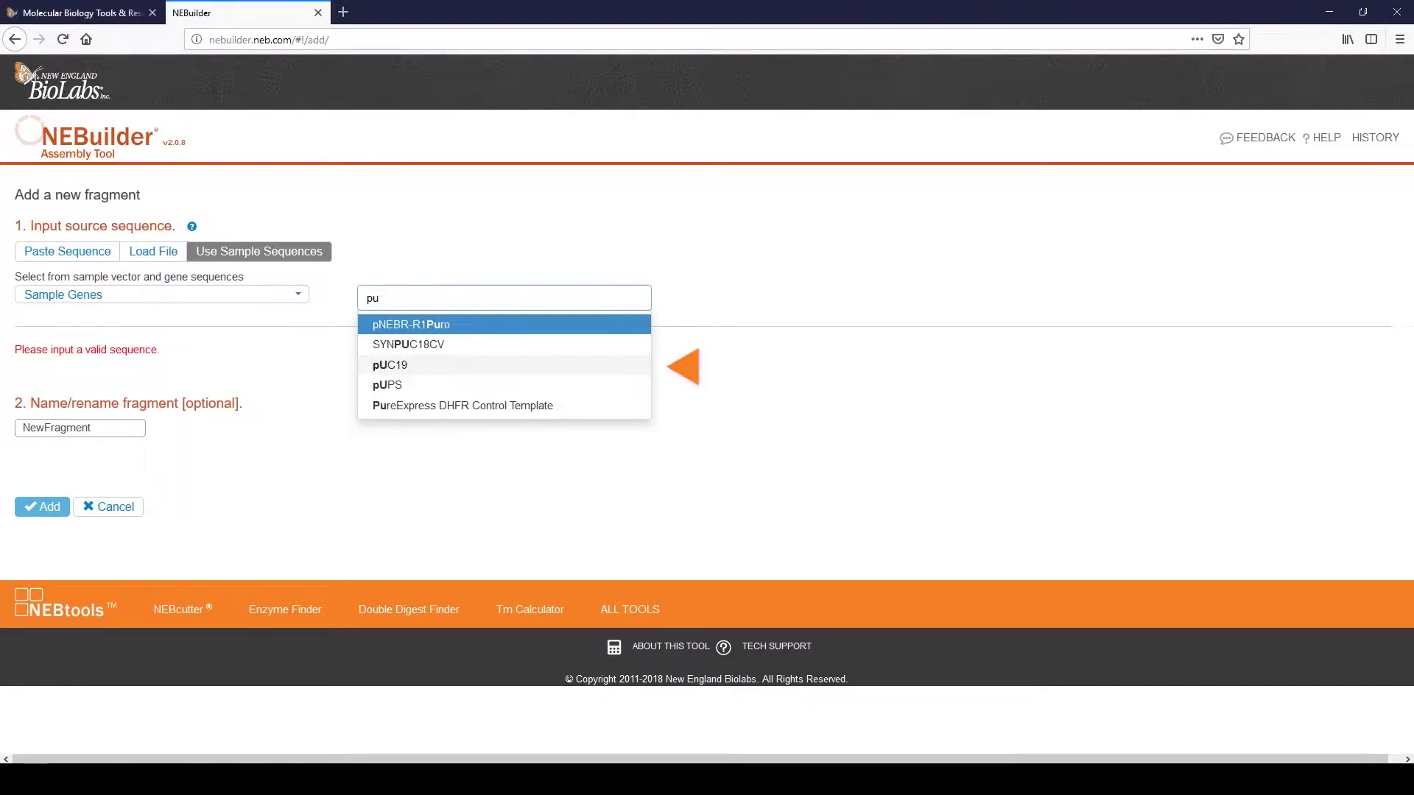
left_click(442, 365)
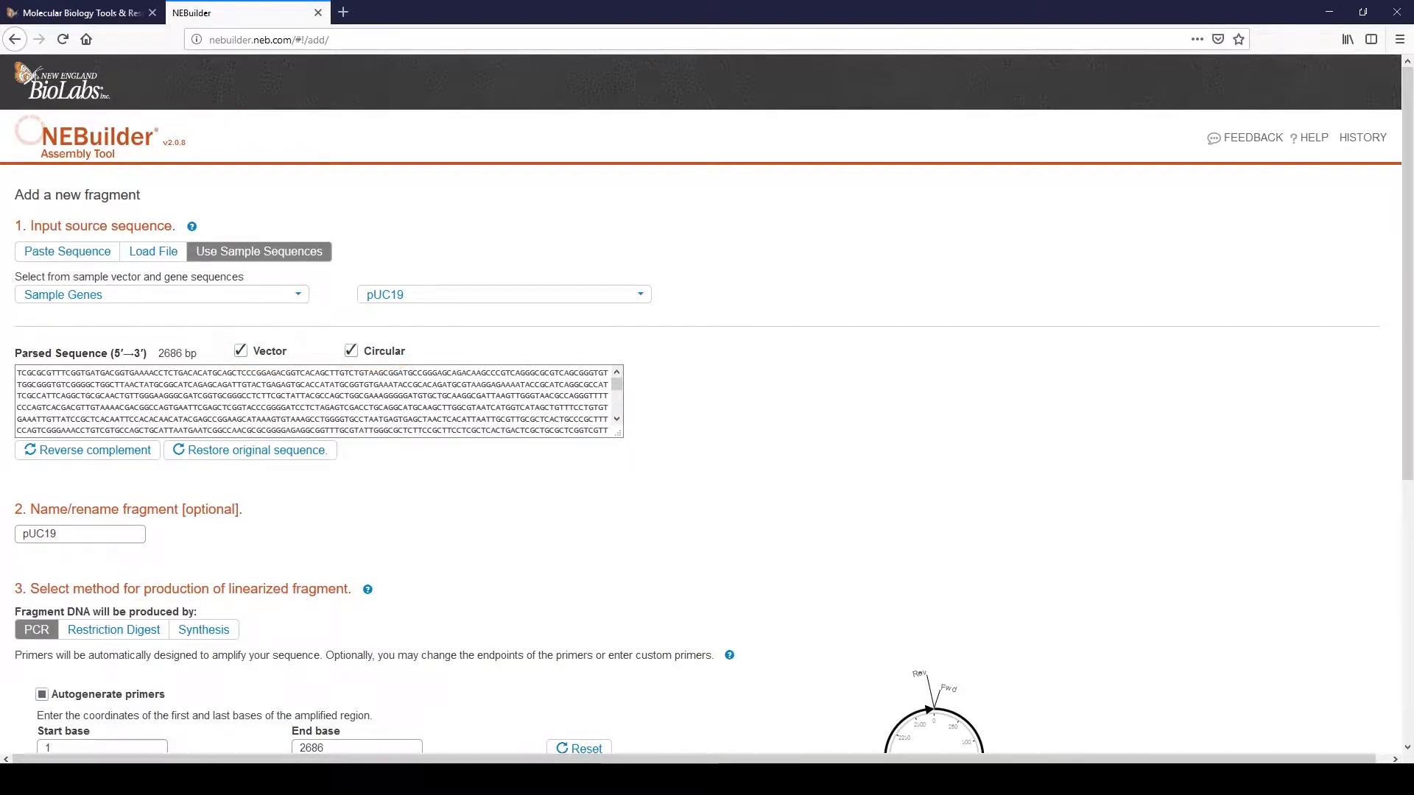
- Rename the vector fragment as pUC19 Demo
left_click(57, 534)
type("D")
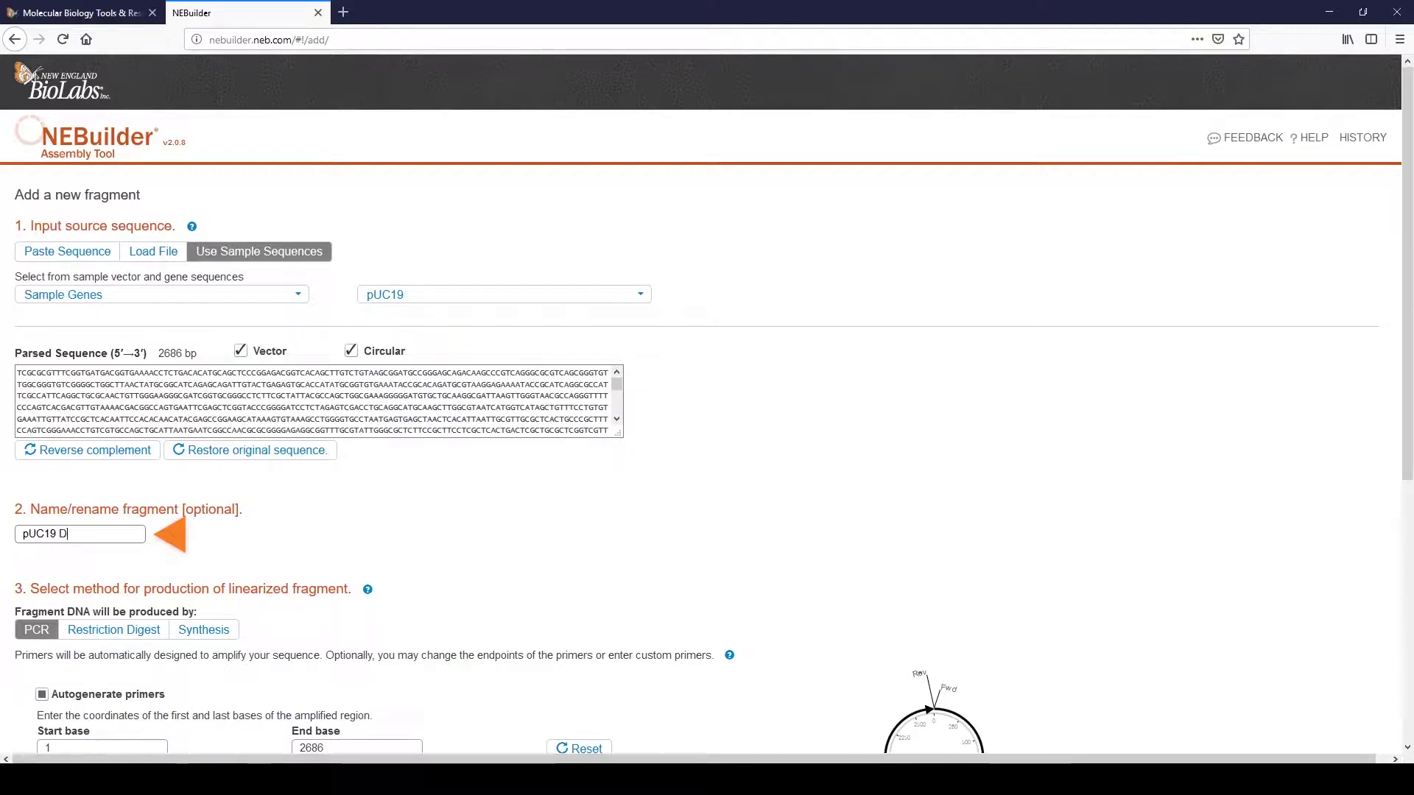
type("emo")
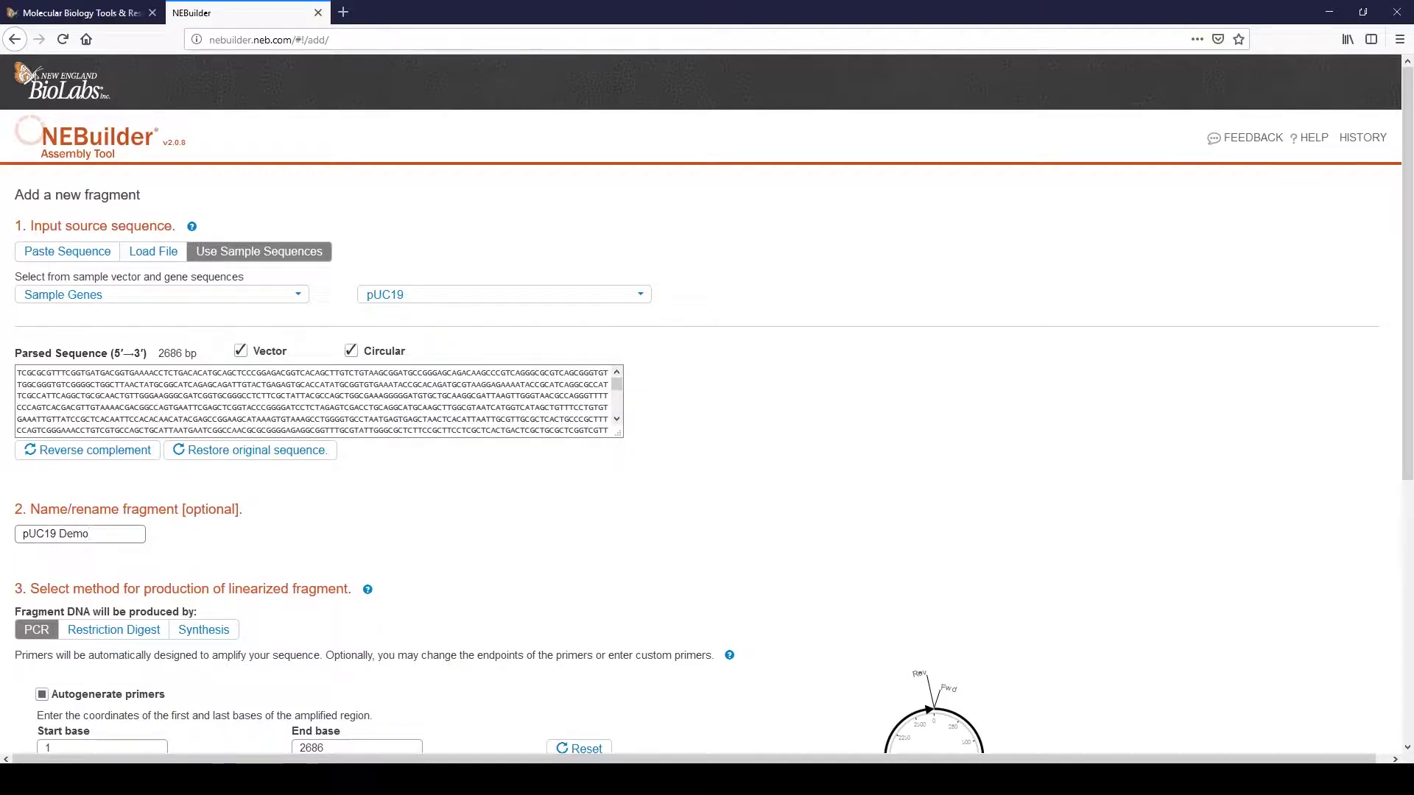
- Set the vector to be linearized by restriction digest, with EcoRI at the 5' flank and HindIII at the 3' flank
scroll(707, 409, "down", 5)
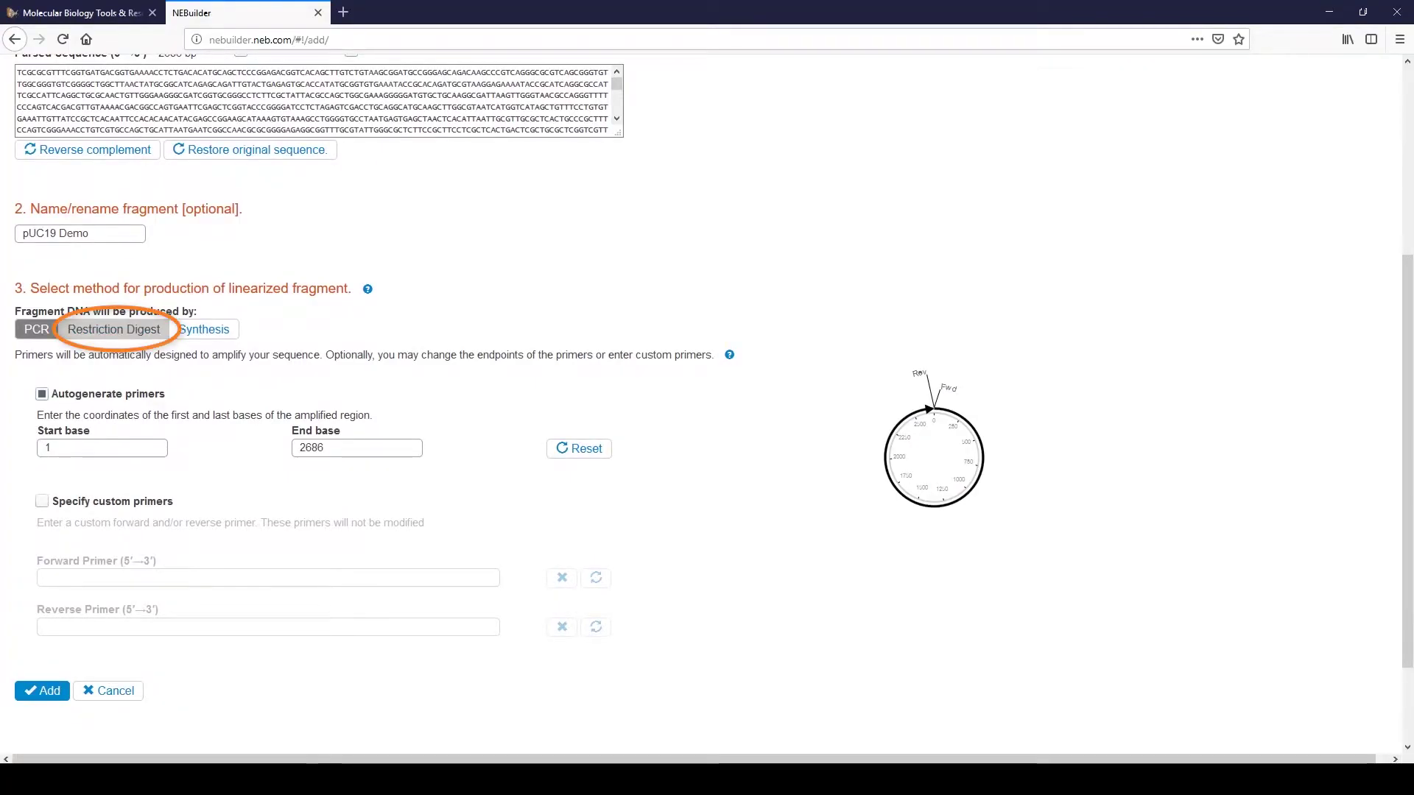
left_click(114, 329)
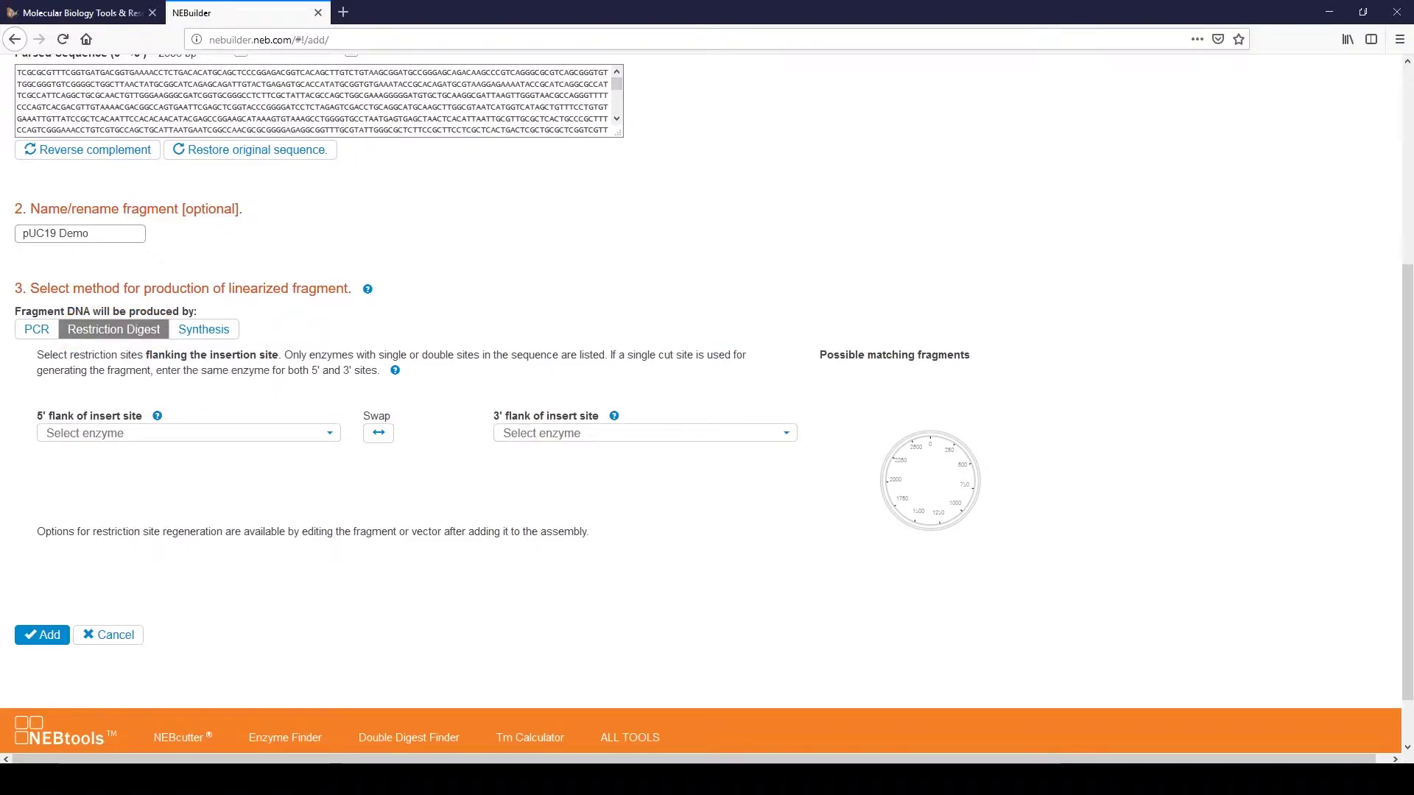
left_click(188, 433)
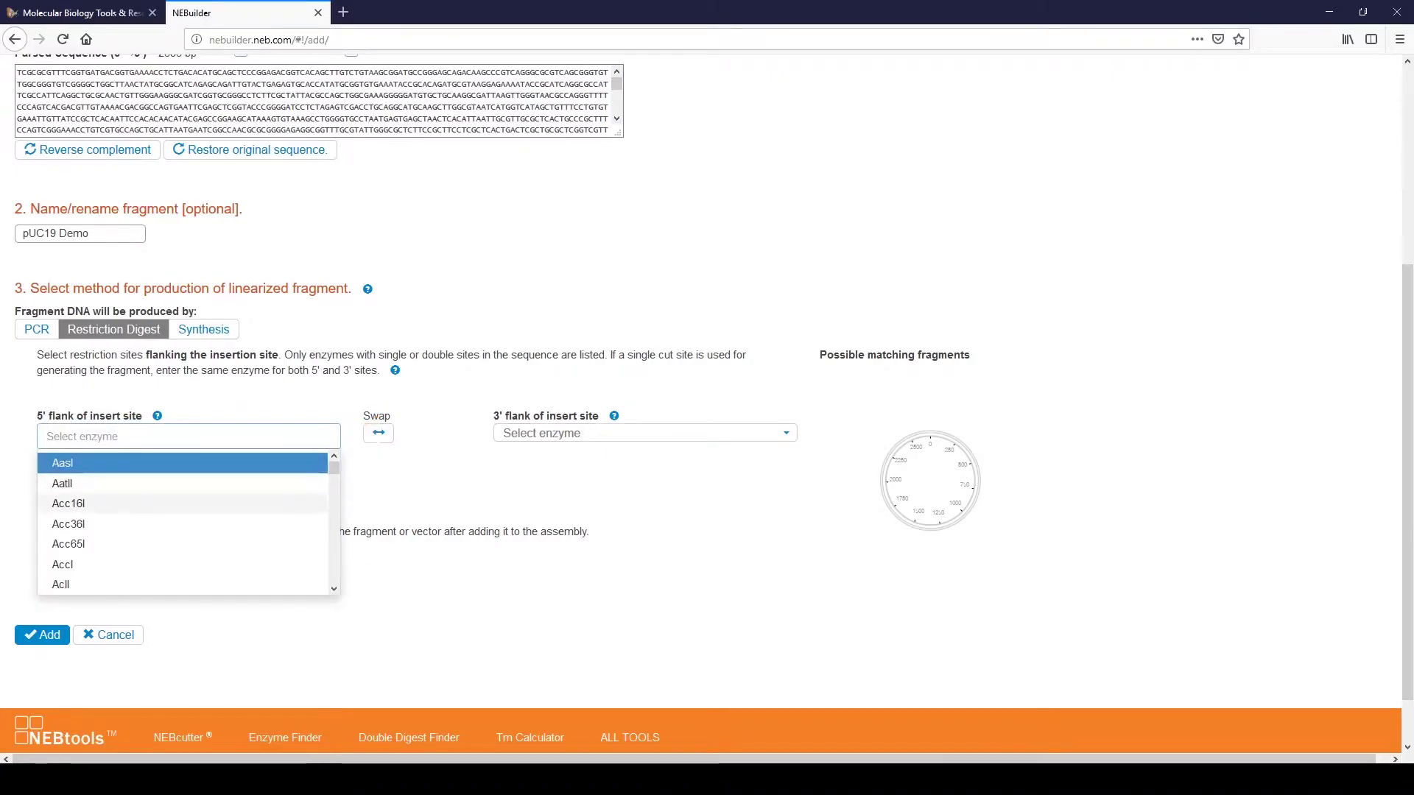
type("ec")
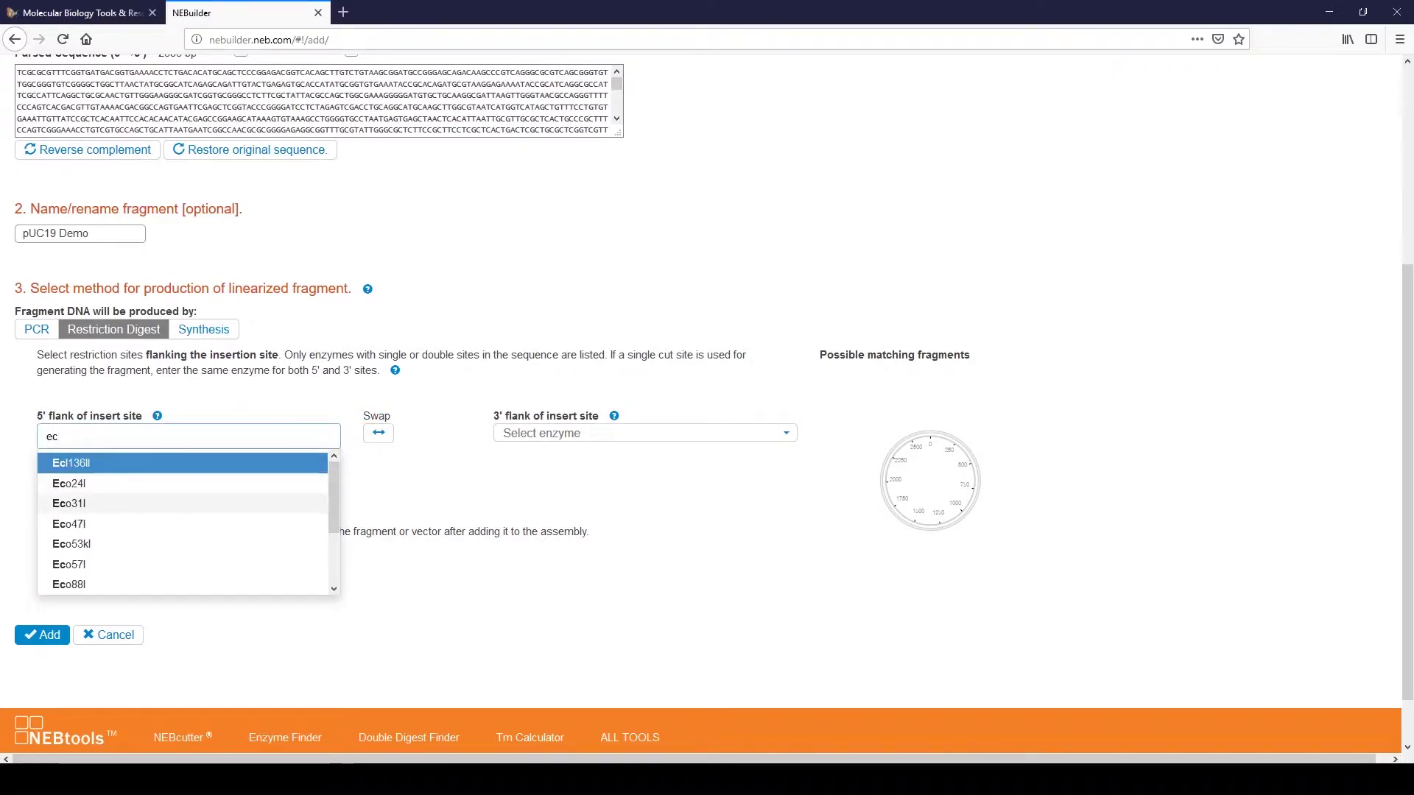
scroll(184, 531, "down", 3)
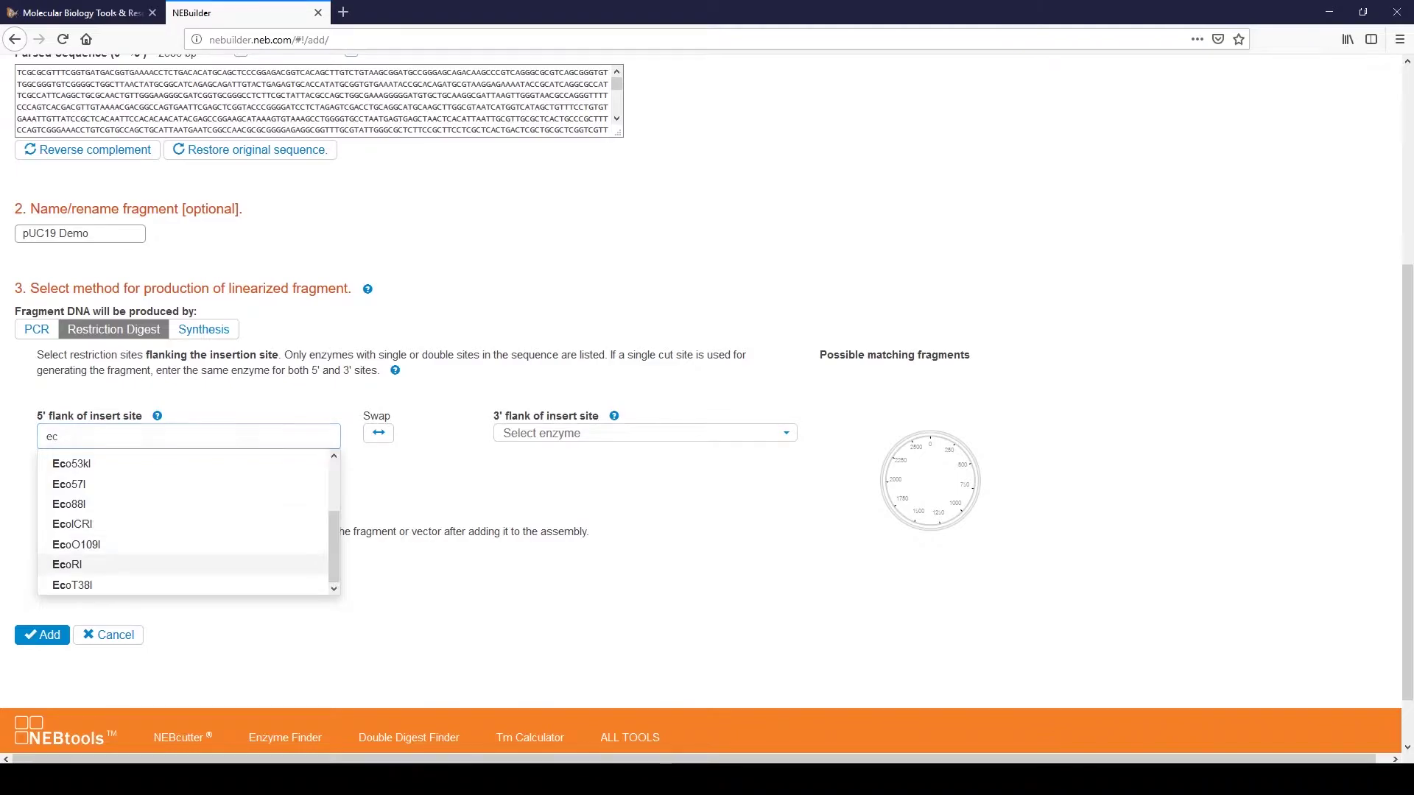
left_click(183, 564)
left_click(644, 433)
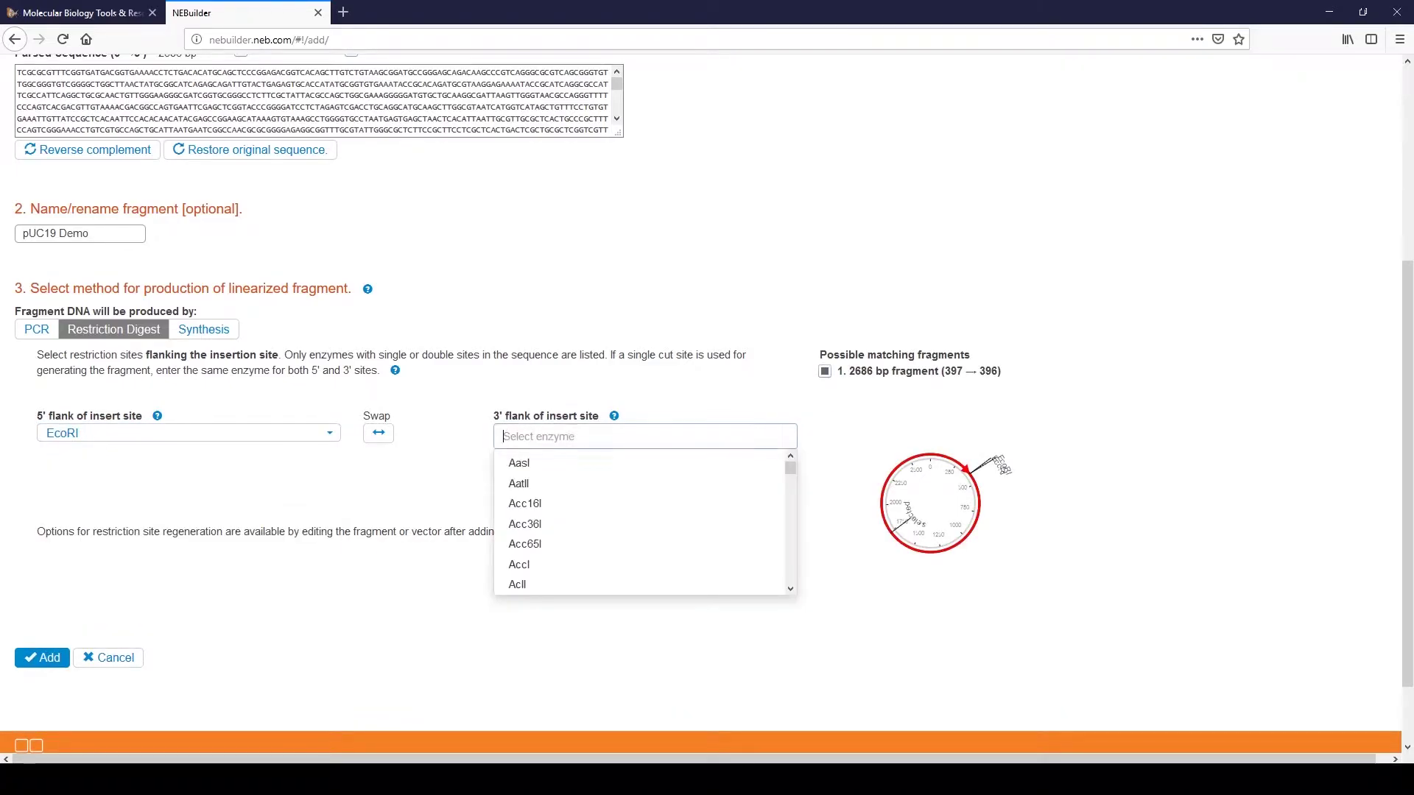
type("hin")
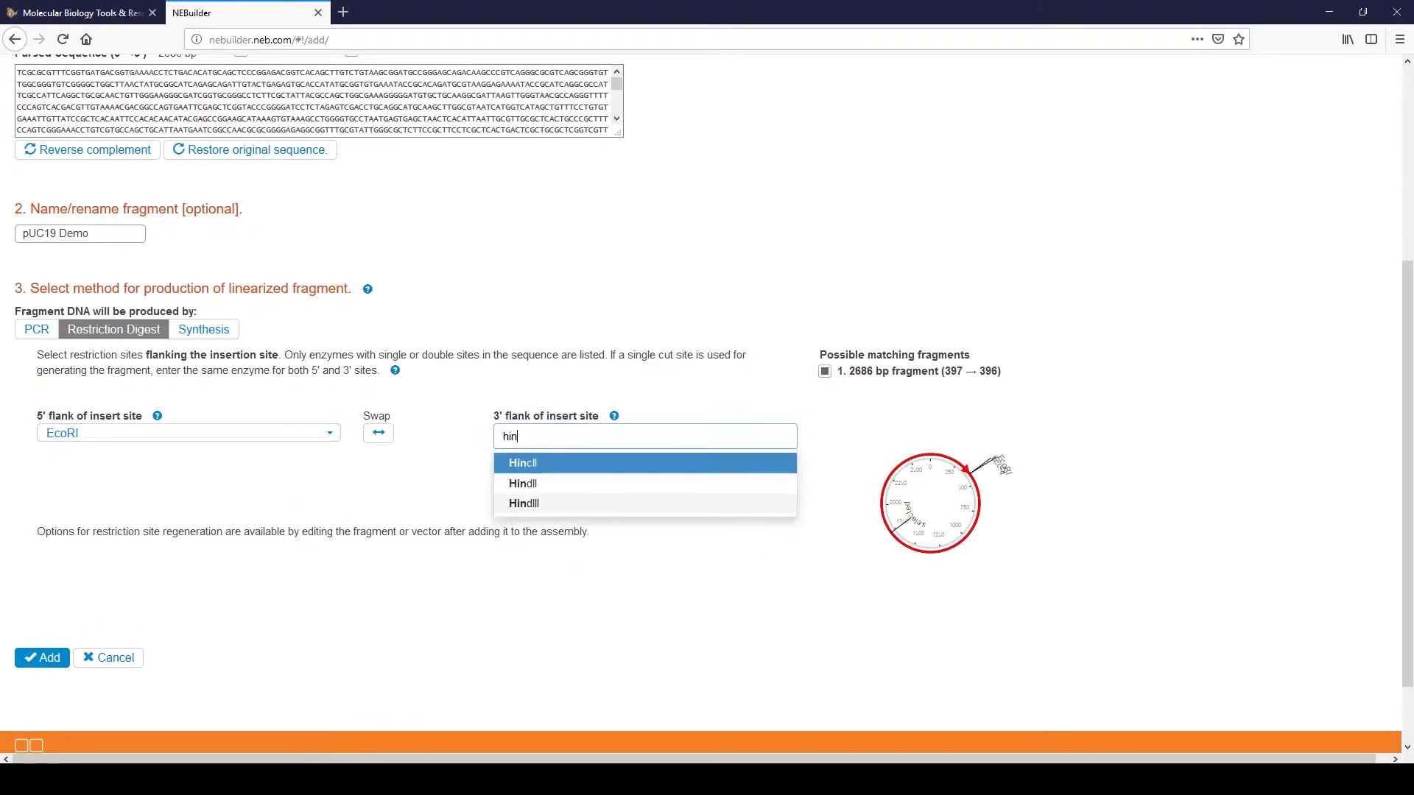
left_click(524, 503)
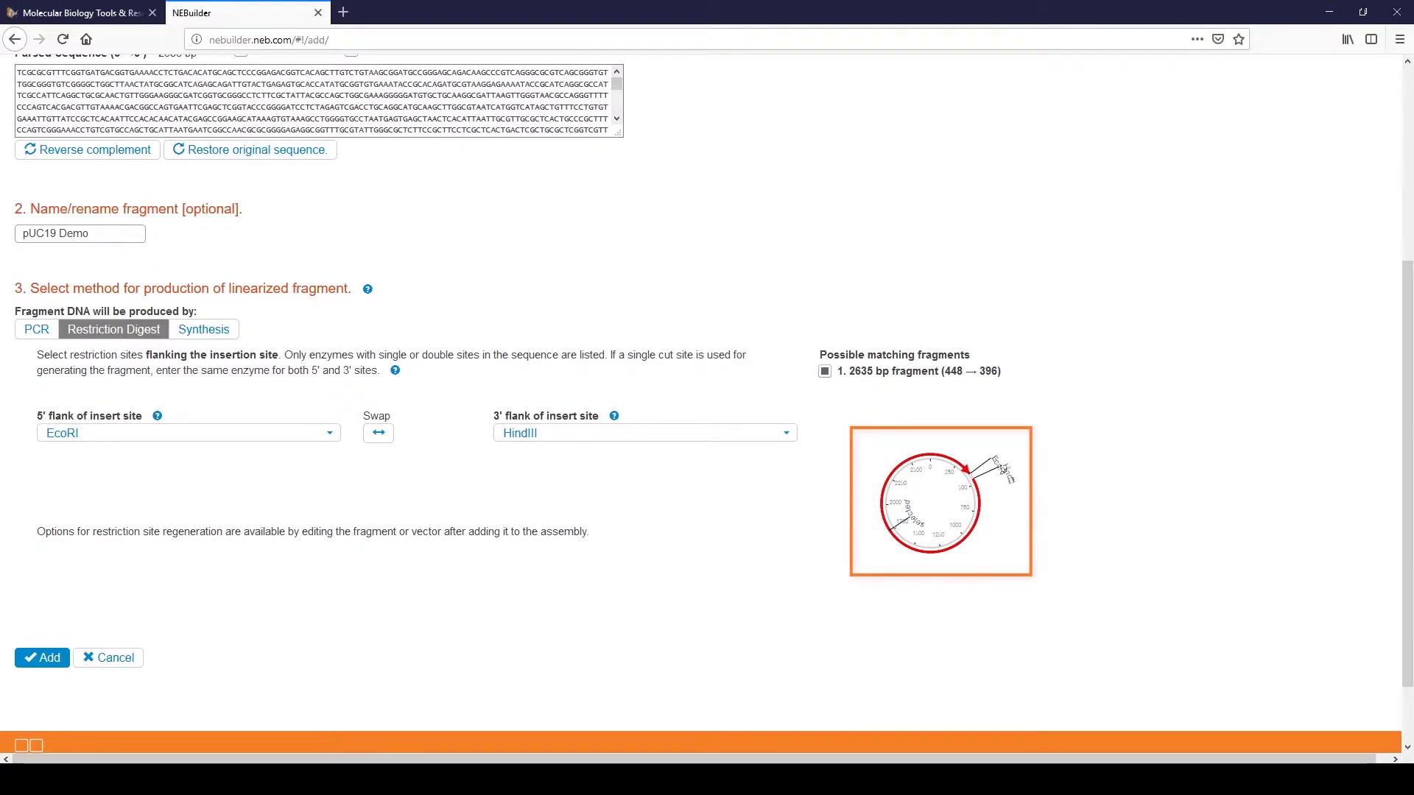
- Swap the two flanking enzymes and swap them back, and add the vector fragment to the assembly
left_click(377, 433)
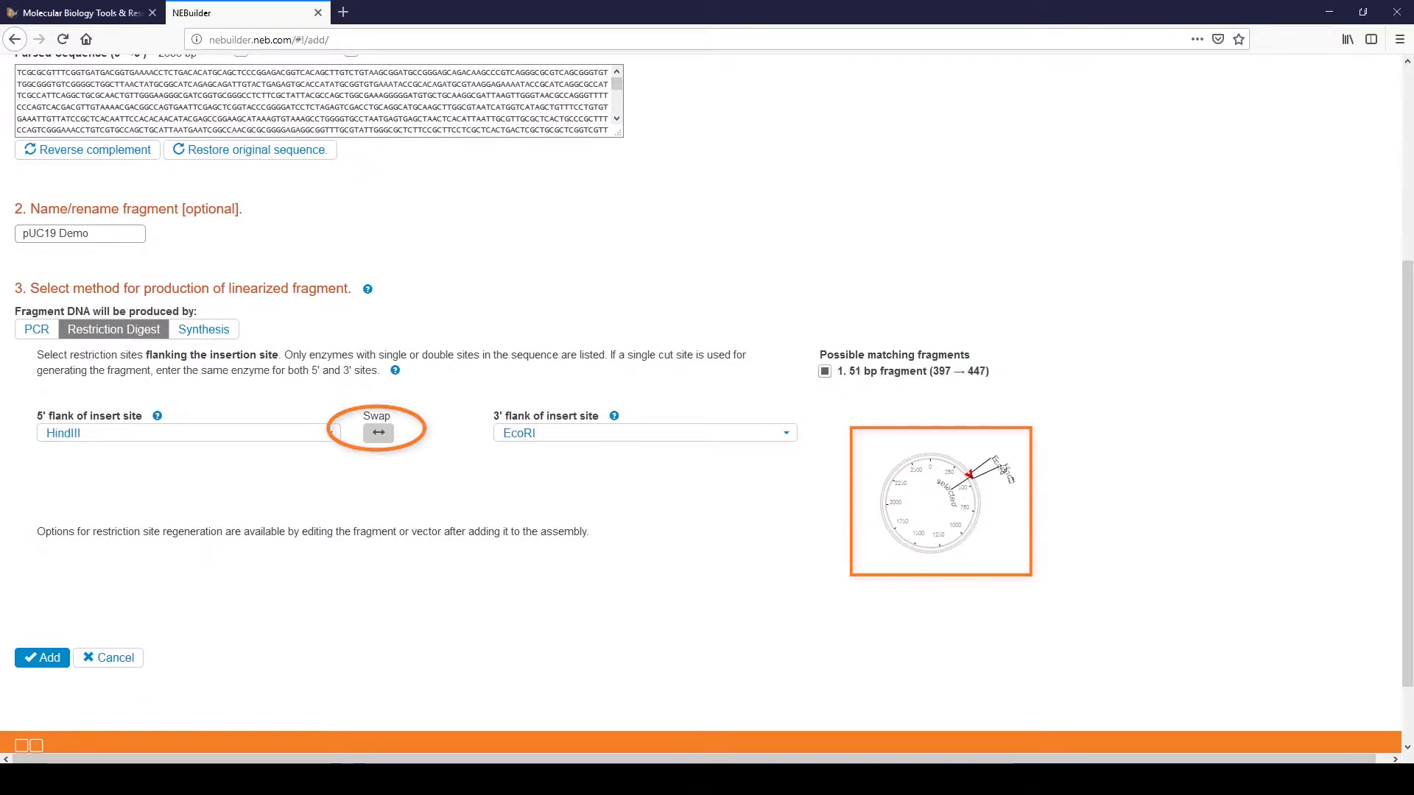
left_click(378, 433)
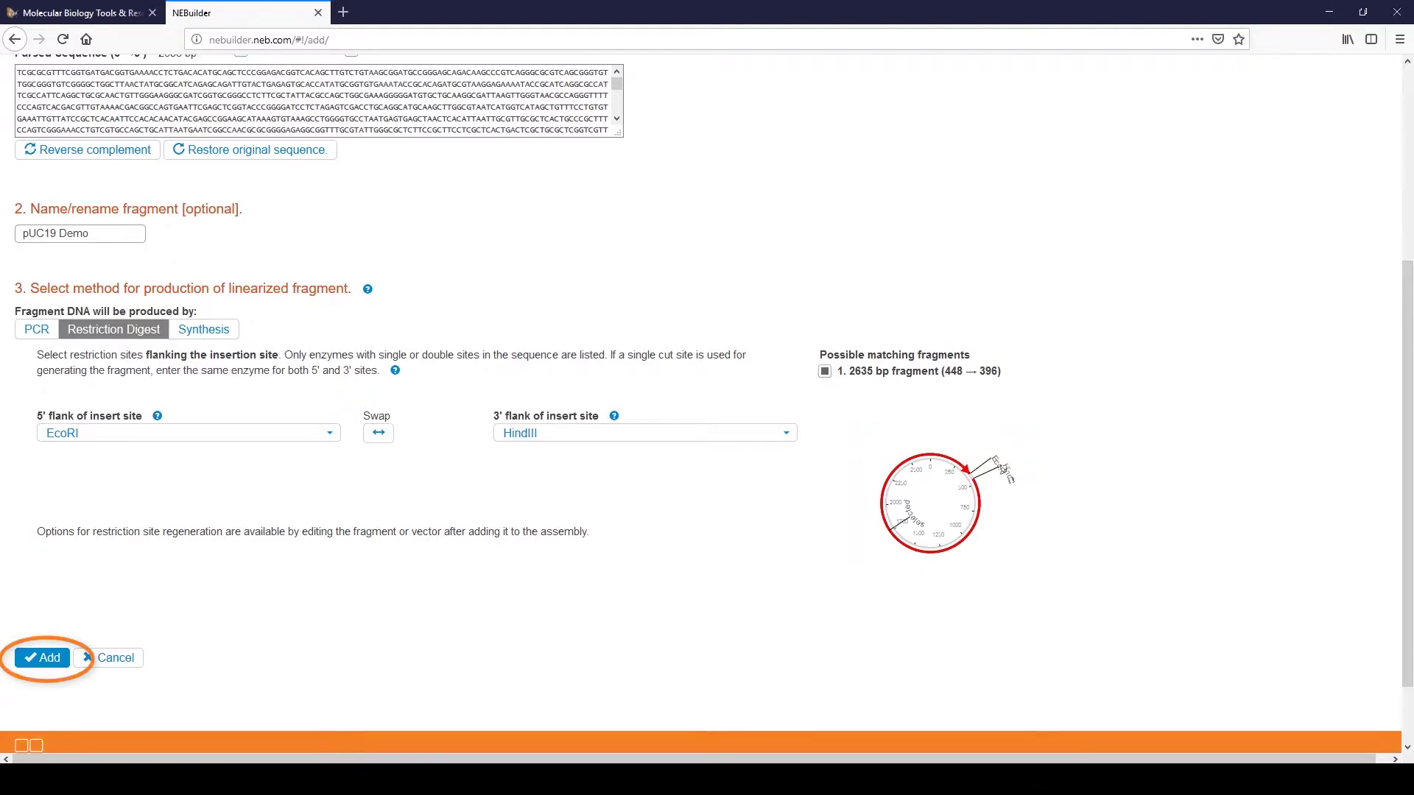
left_click(42, 658)
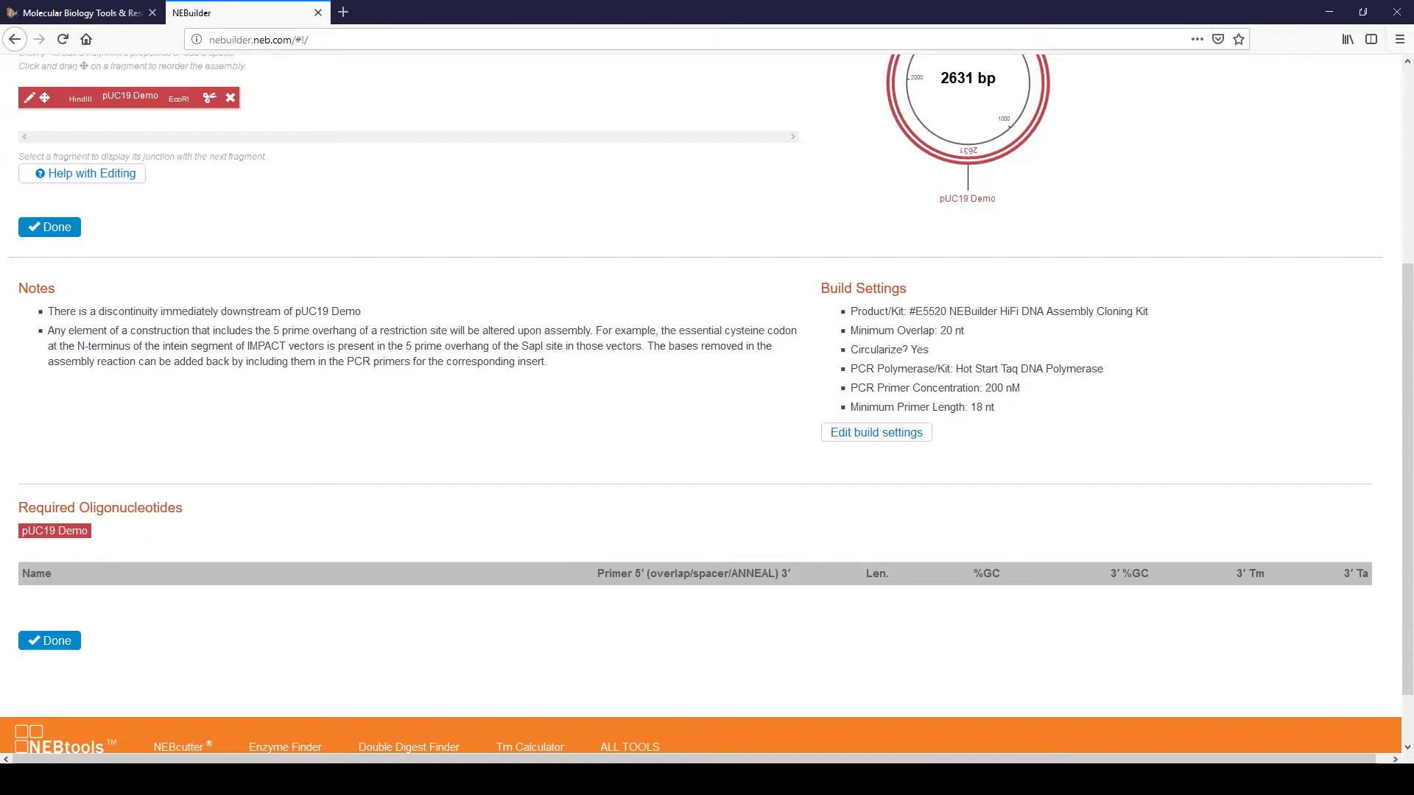
- Edit the pUC19 Demo fragment so site regeneration for the 3' HindIII flank is Strict, and update it
scroll(700, 404, "up", 4)
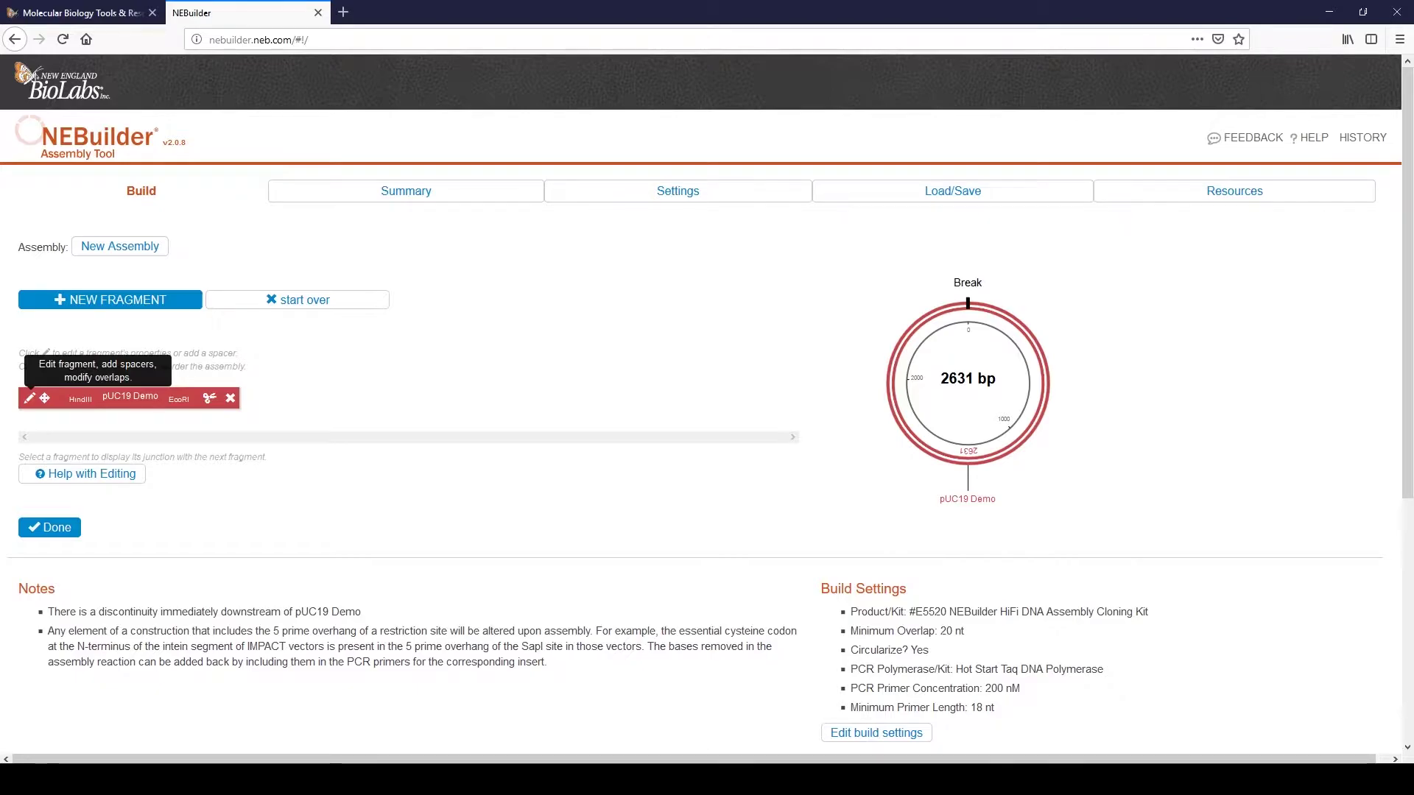
left_click(29, 398)
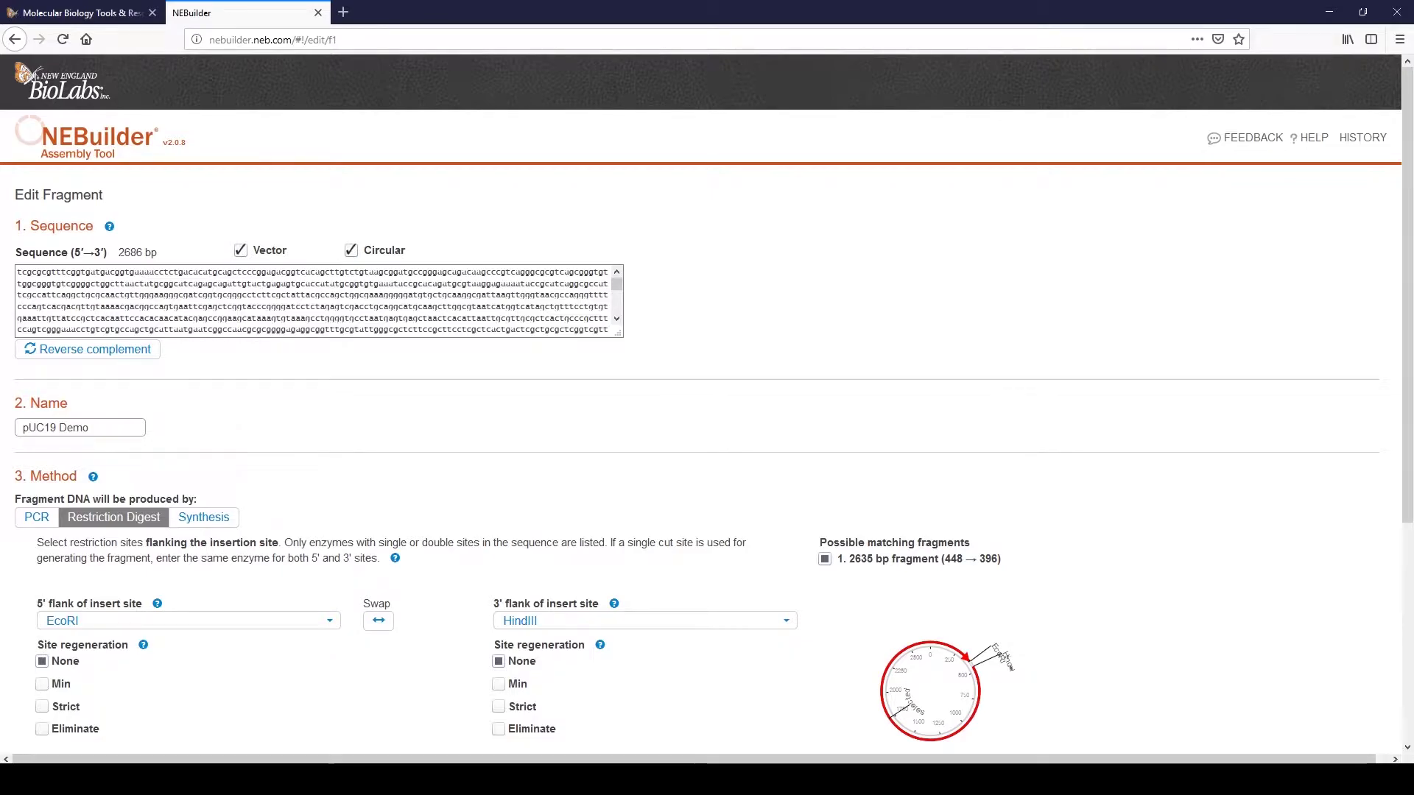
scroll(707, 409, "down", 3)
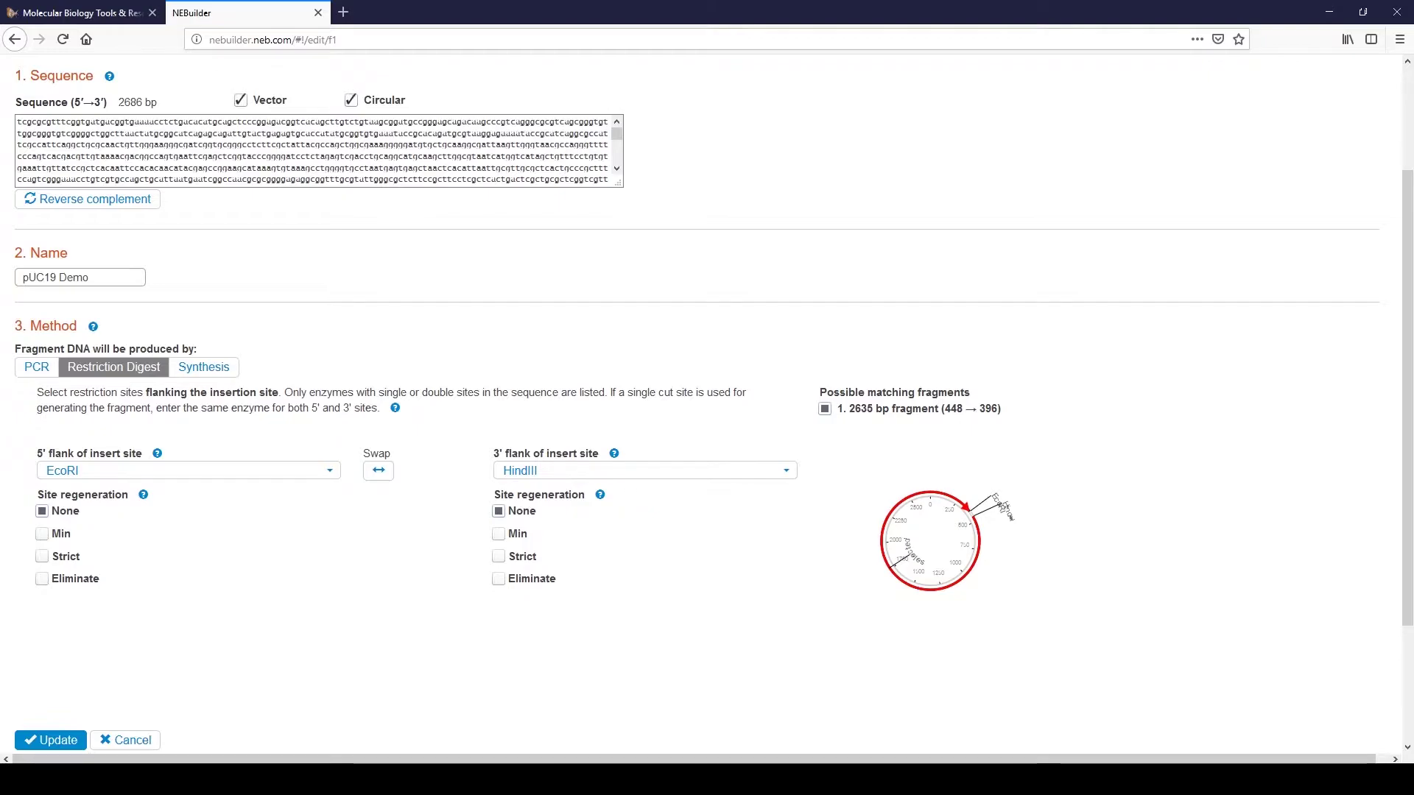
left_click(499, 556)
scroll(707, 408, "down", 2)
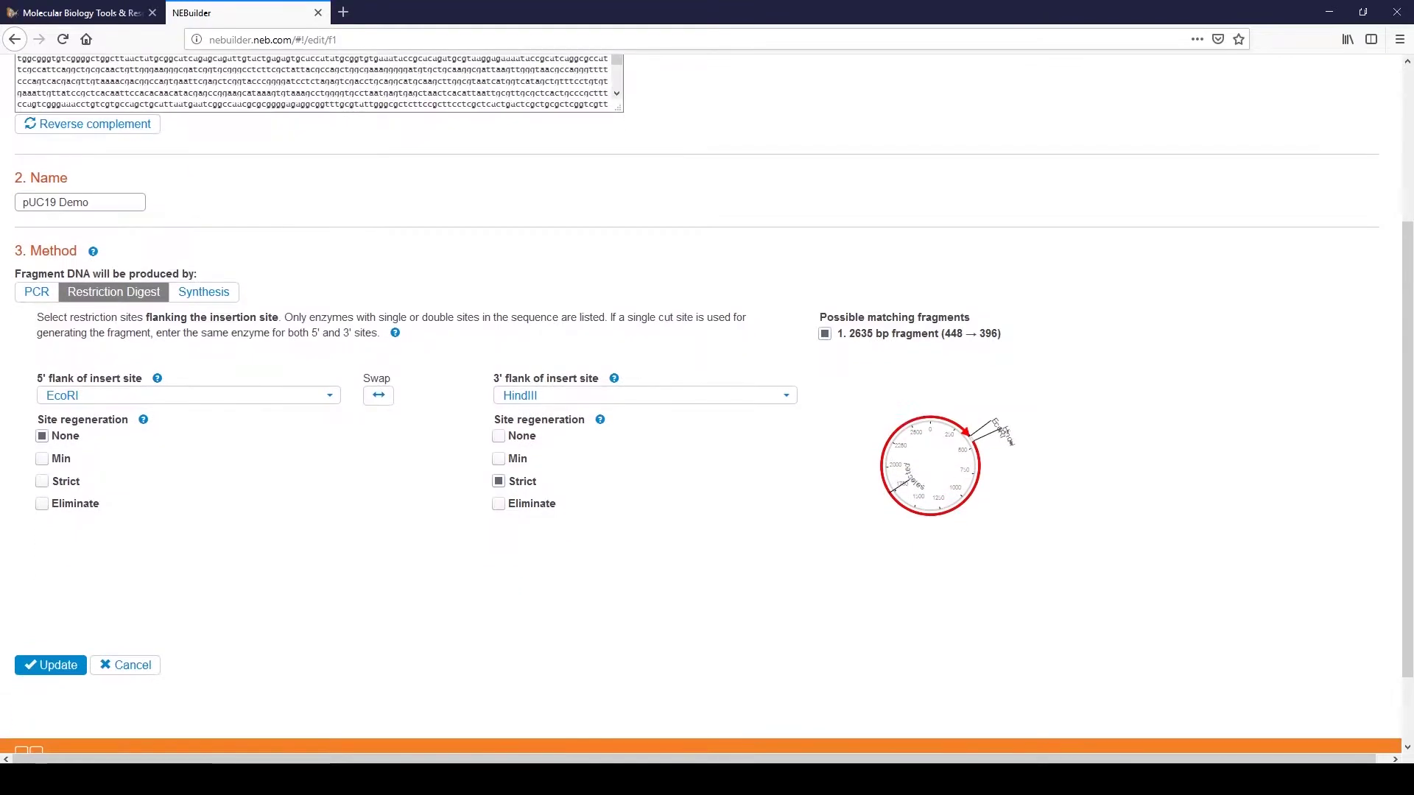
scroll(707, 409, "down", 2)
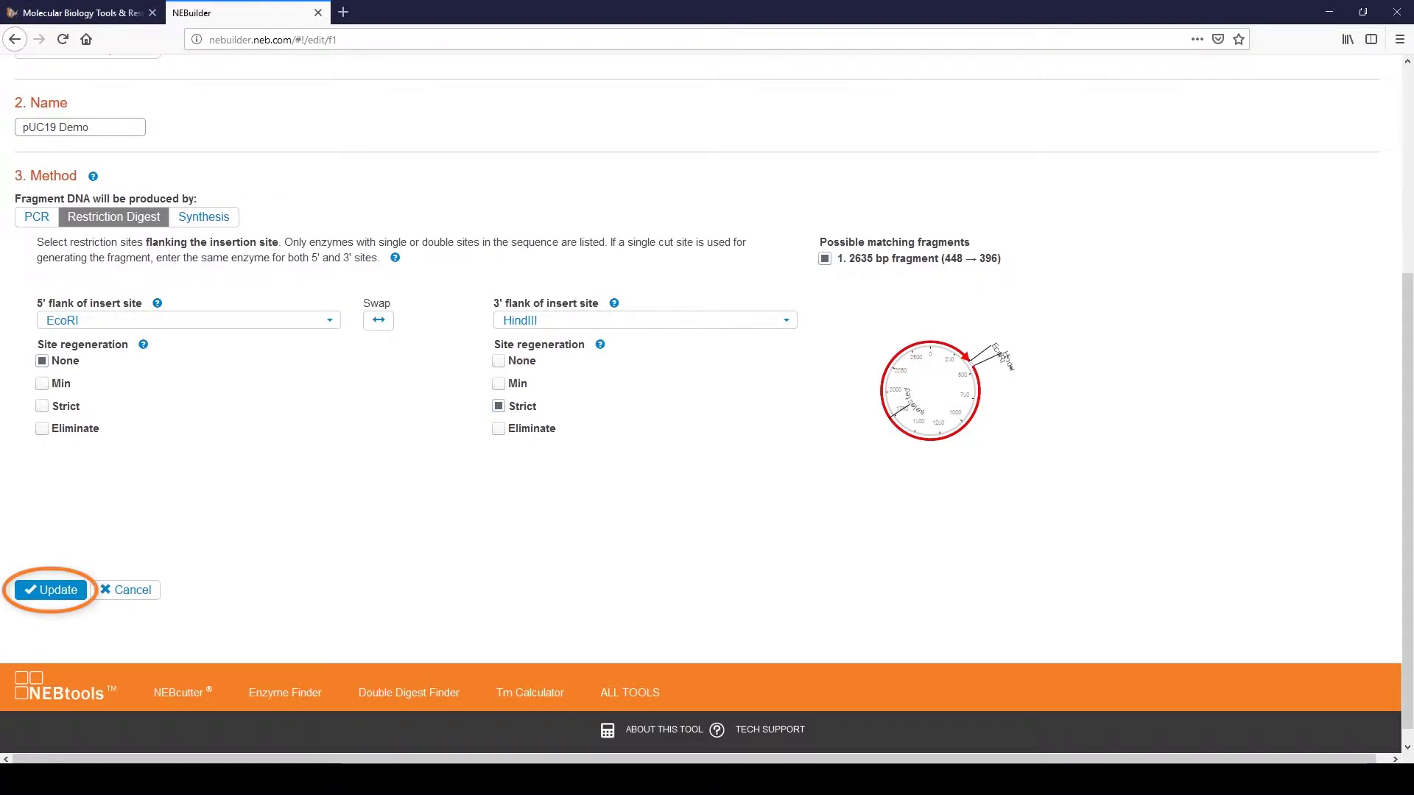
left_click(51, 590)
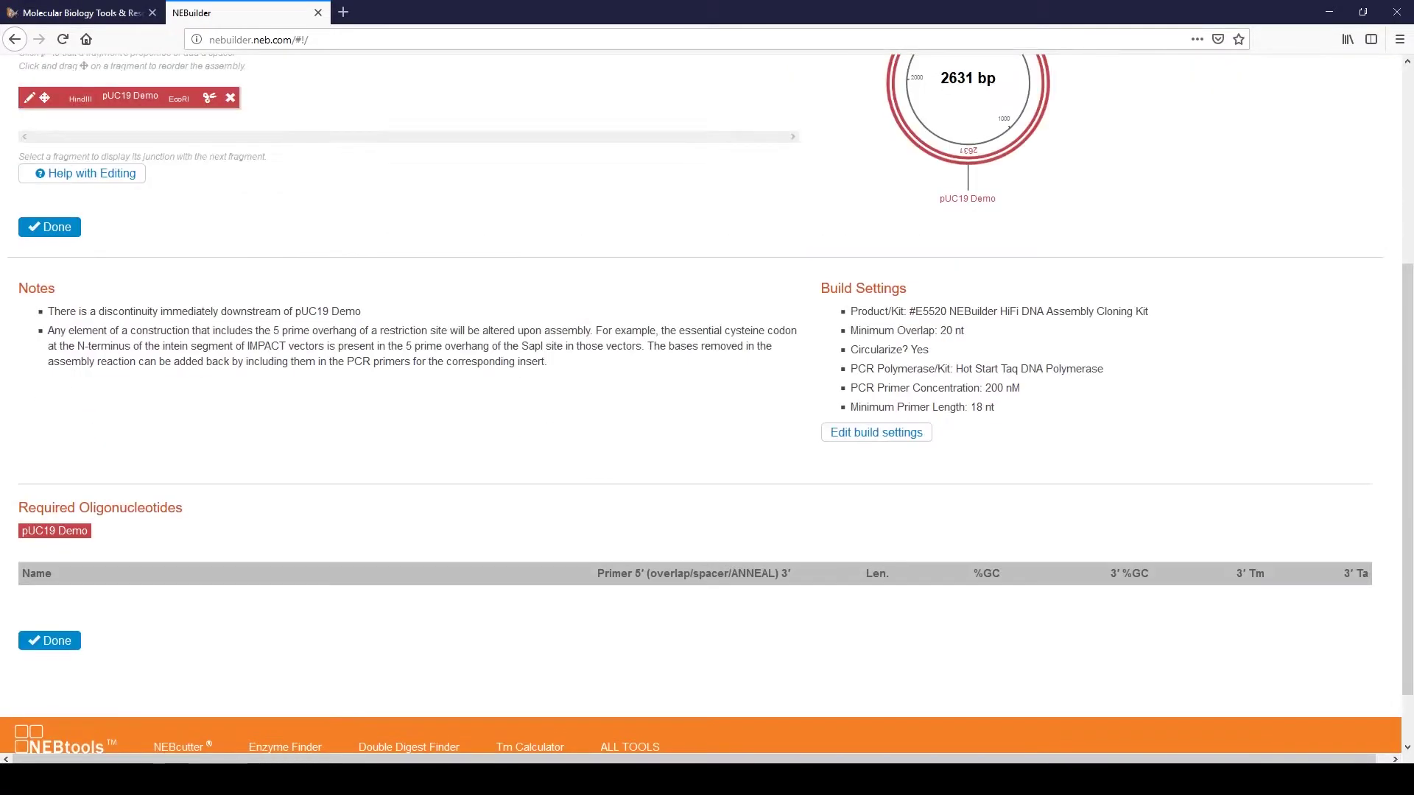
- Start a second fragment from the sample gene lacZ full and name it LacZv dEMO
scroll(700, 404, "up", 4)
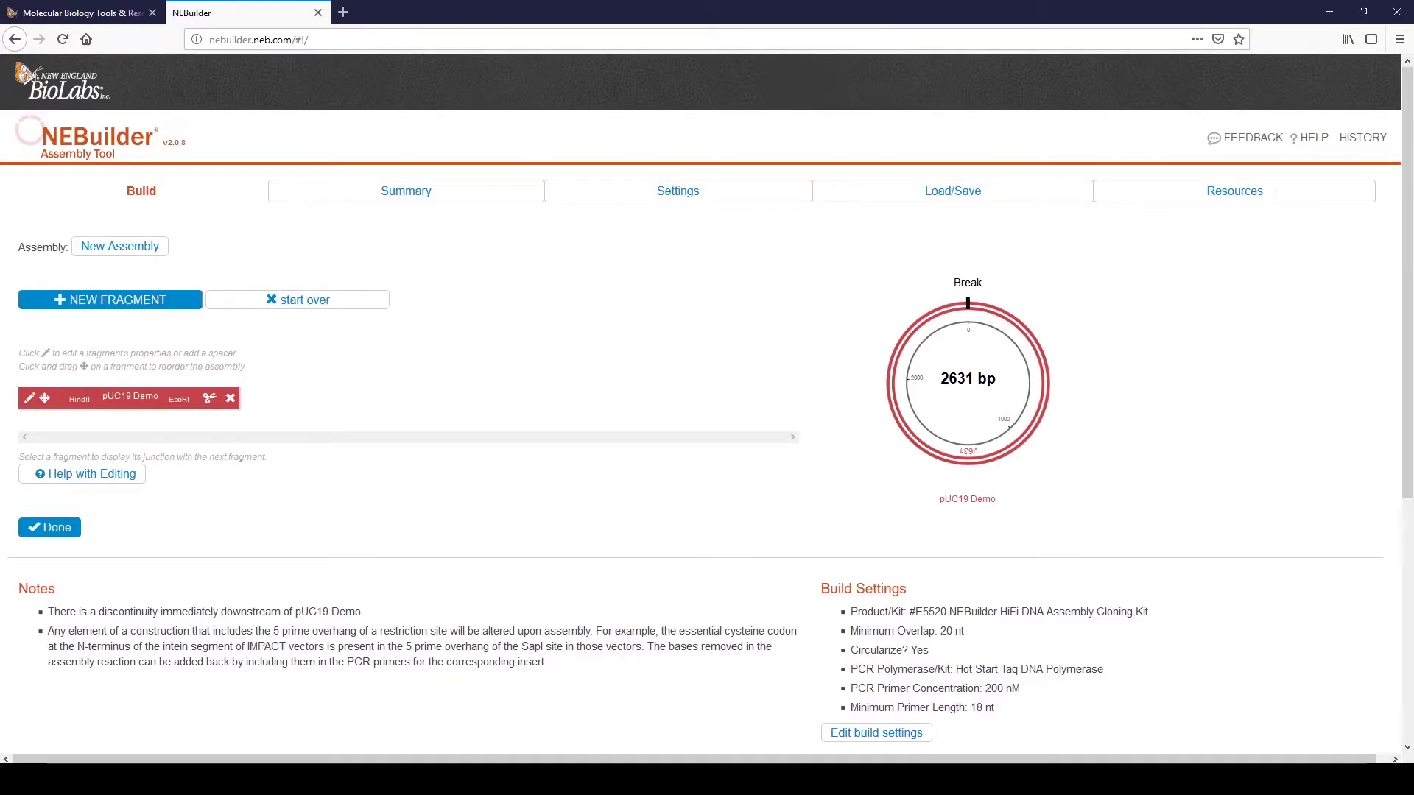
left_click(110, 300)
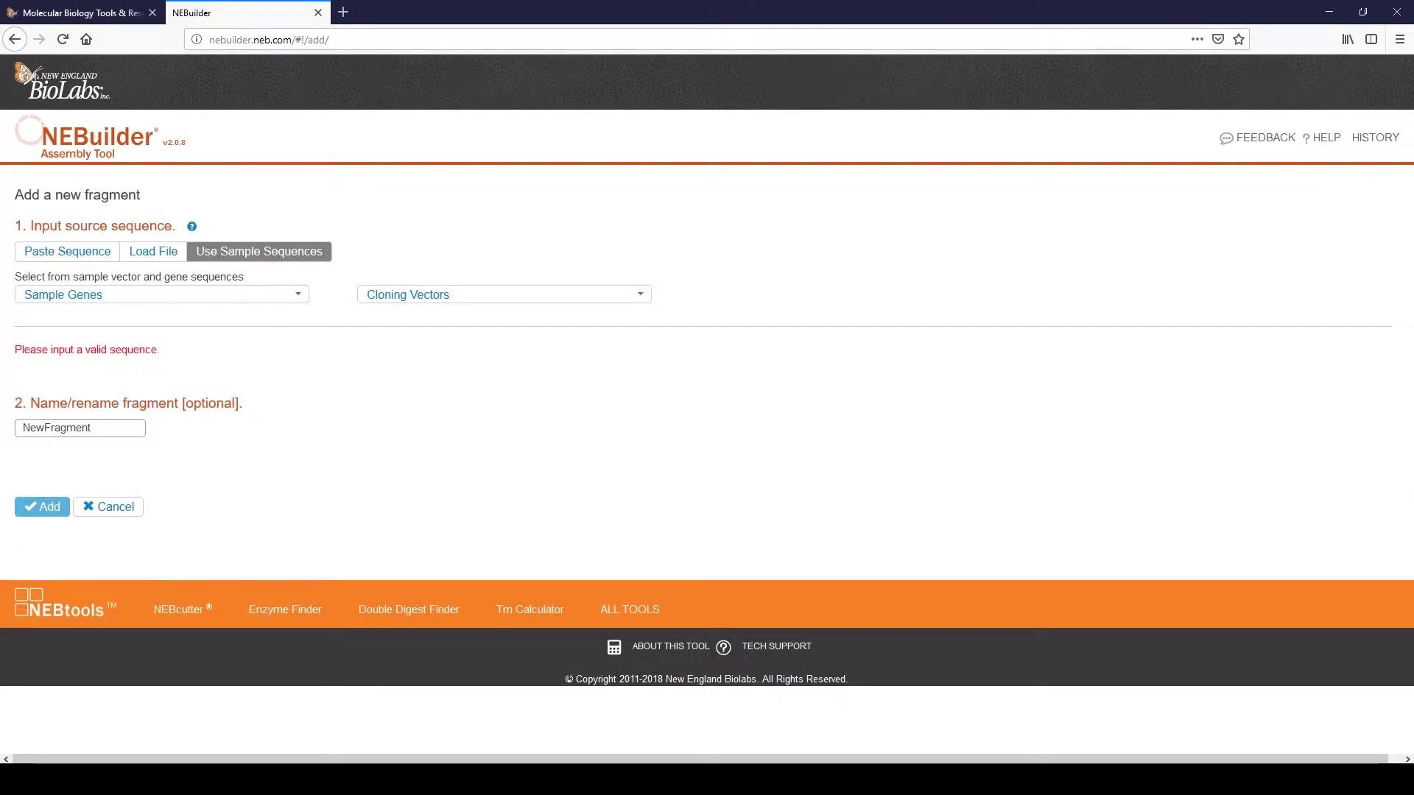
left_click(161, 294)
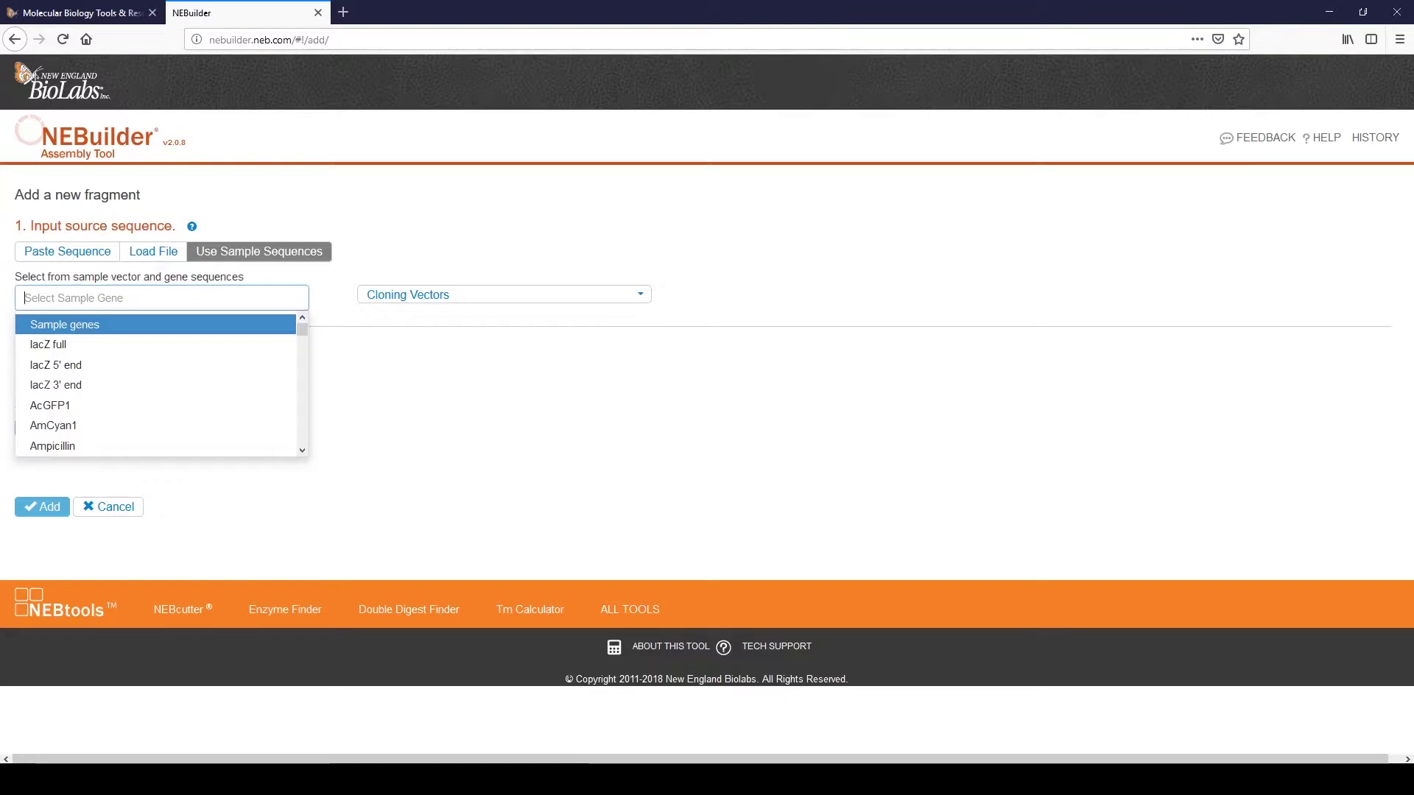
left_click(47, 344)
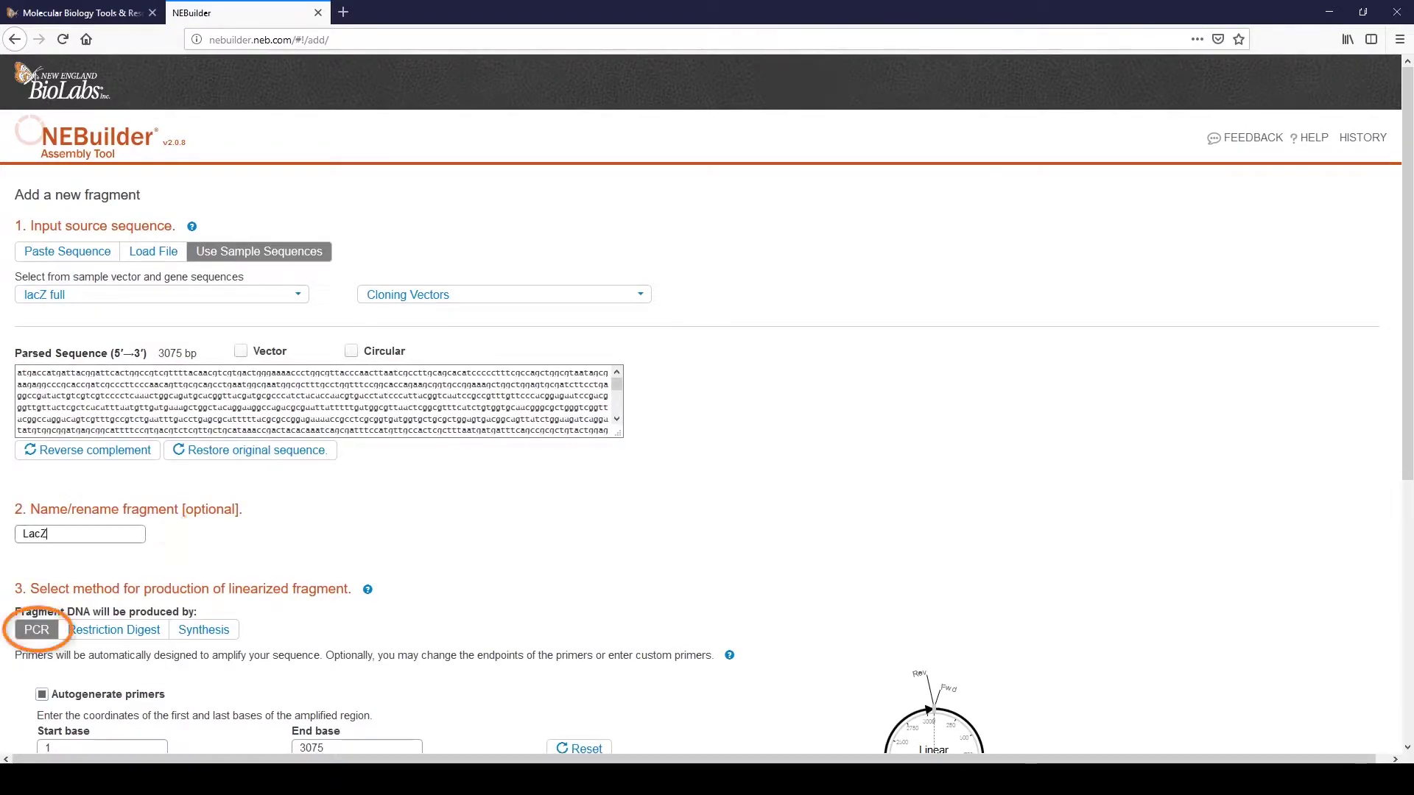
type("vdEMO")
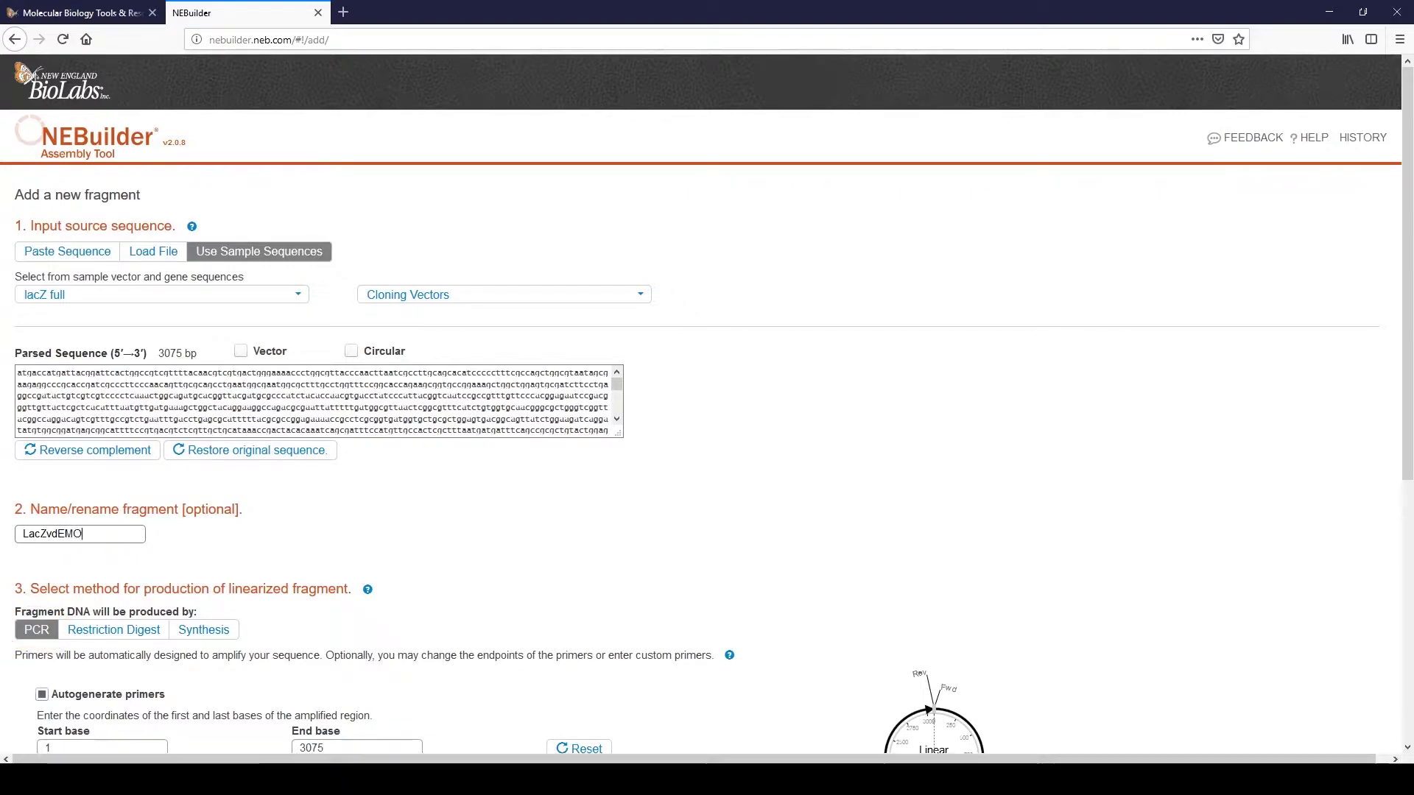
left_click(51, 534)
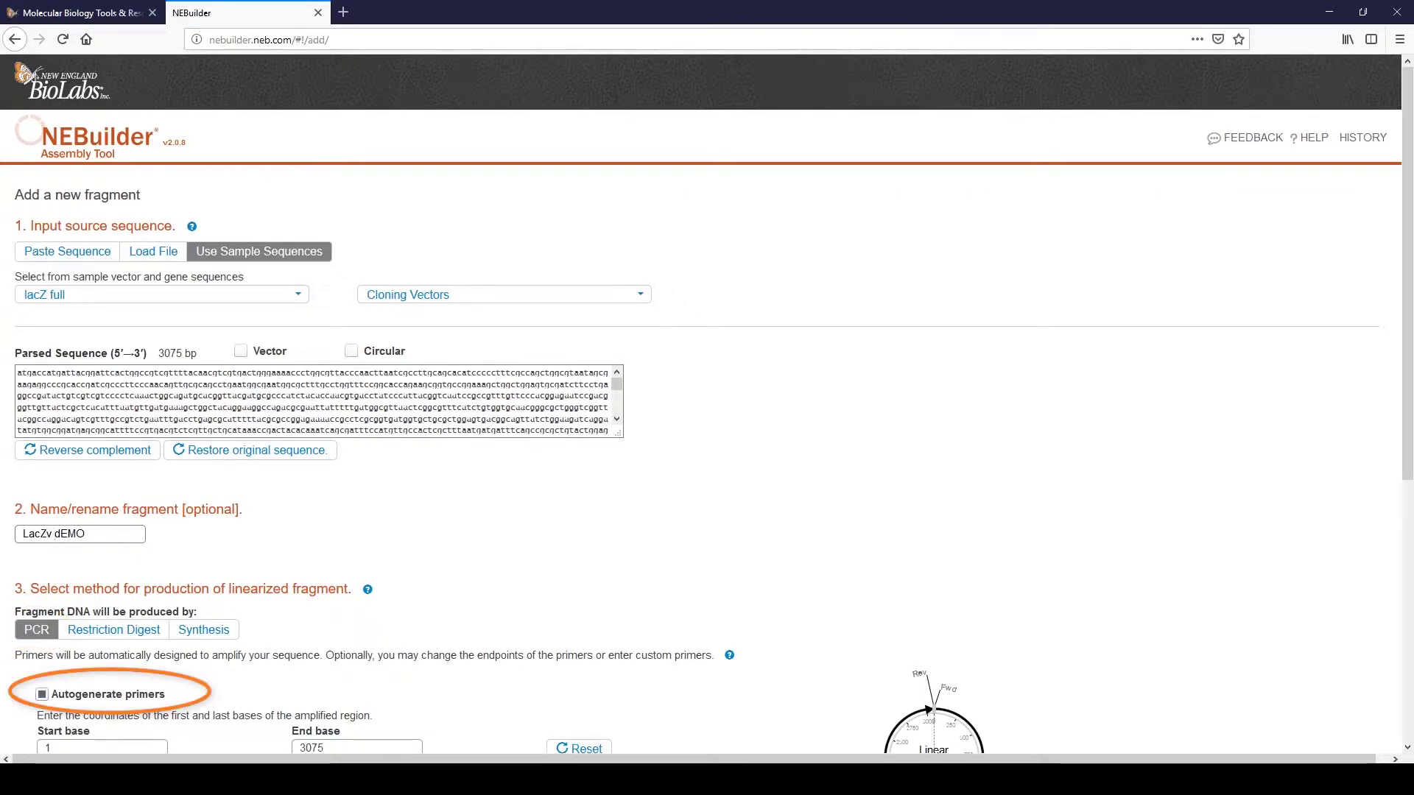
- Keep PCR with autogenerated primers spanning bases 1 to 3075 for LacZv dEMO, and add the fragment to the assembly
scroll(707, 405, "down", 2)
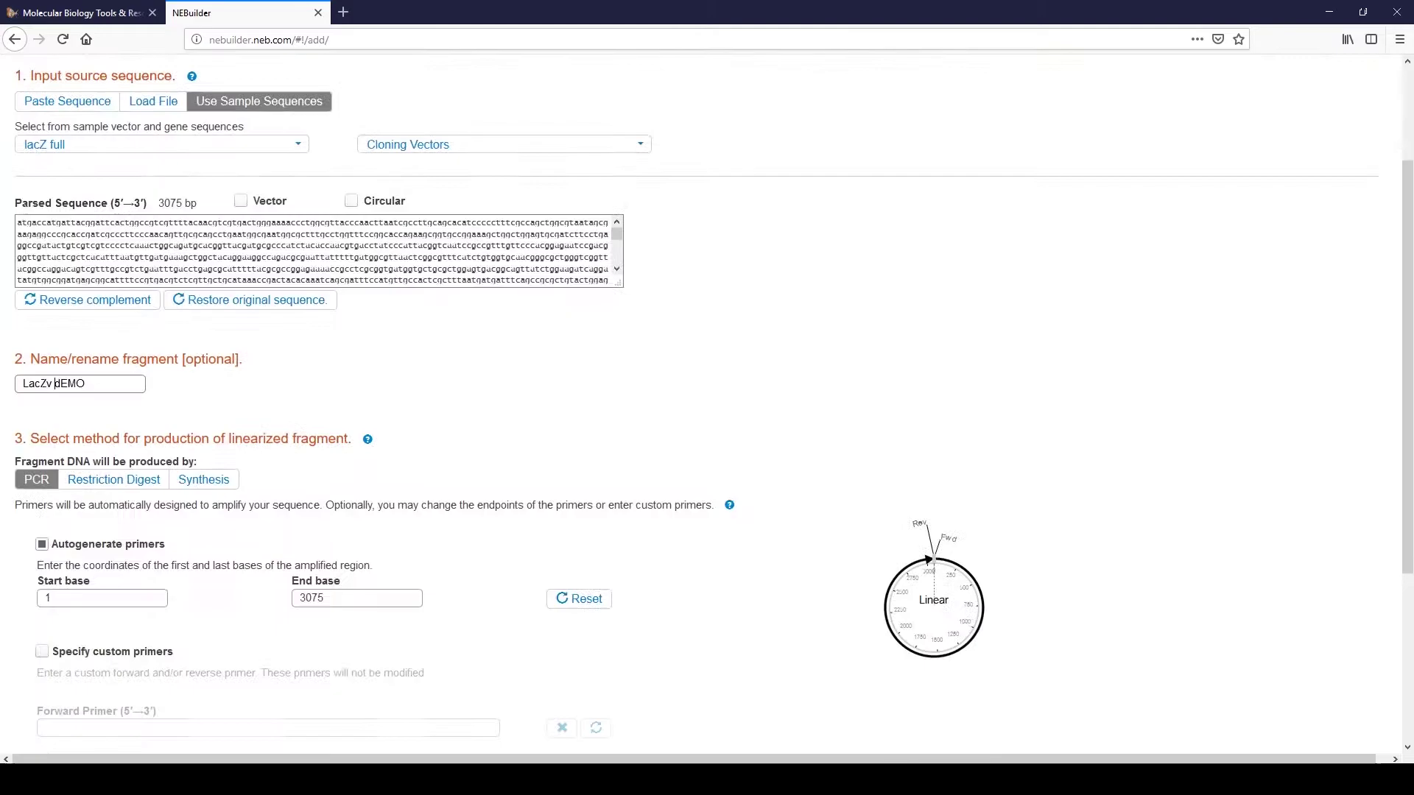
scroll(707, 405, "down", 2)
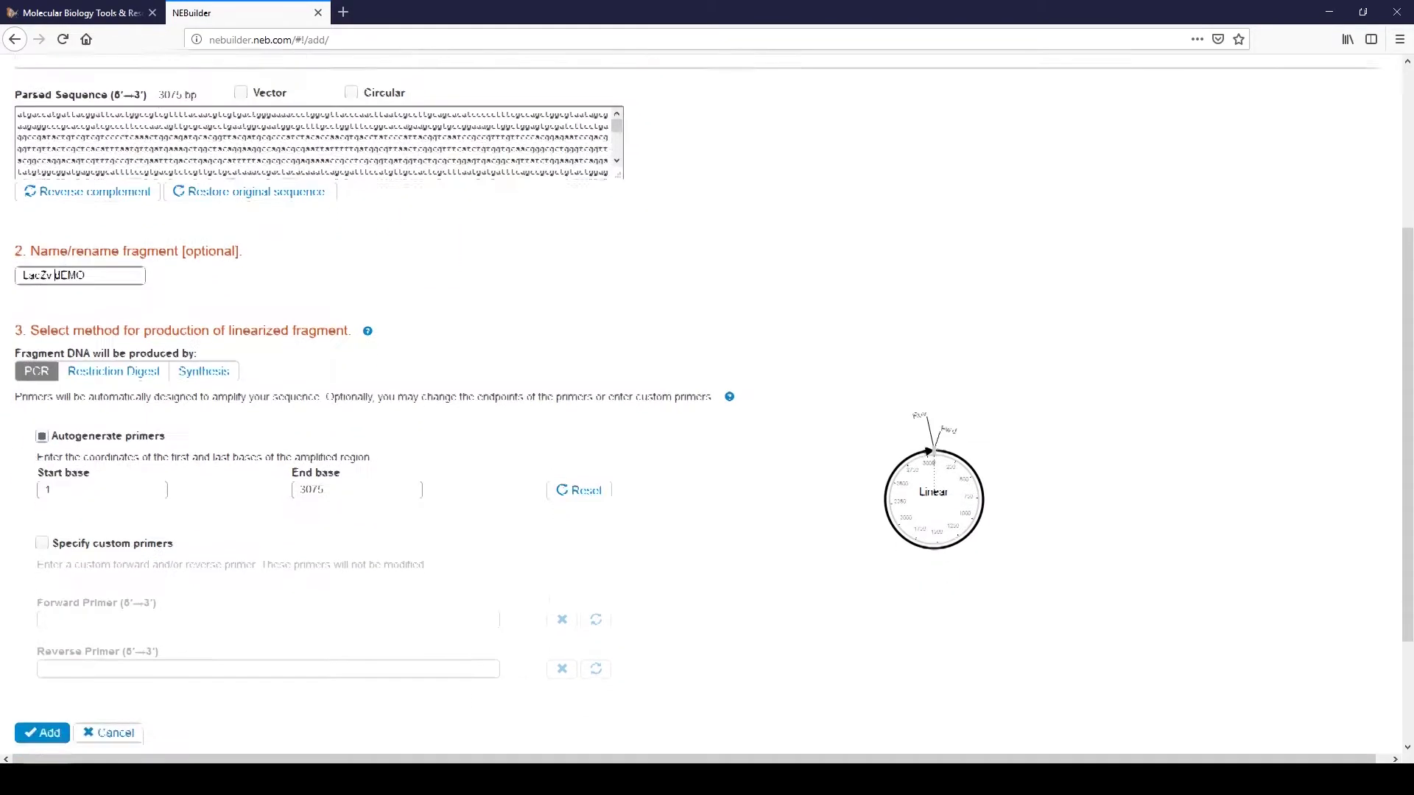
scroll(708, 405, "down", 2)
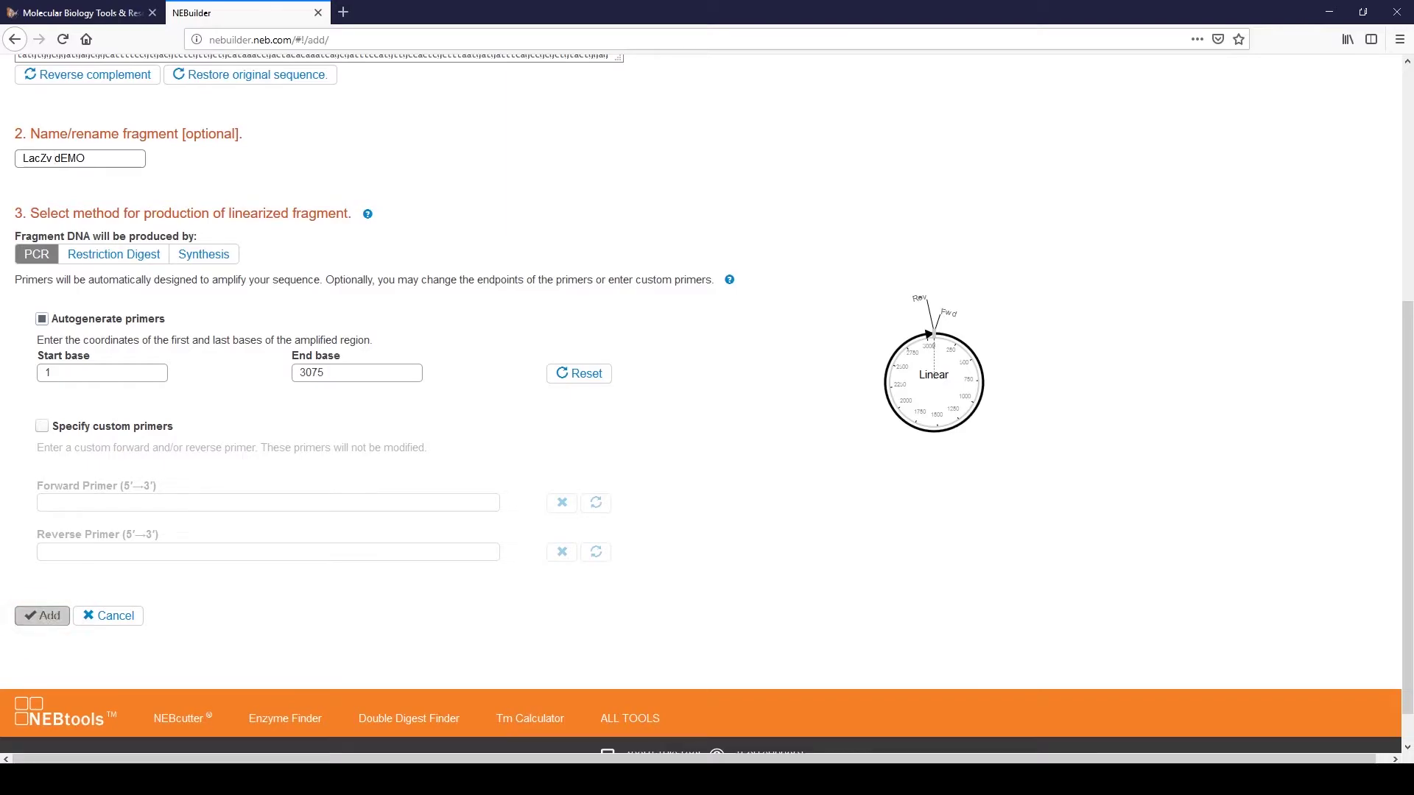
left_click(42, 615)
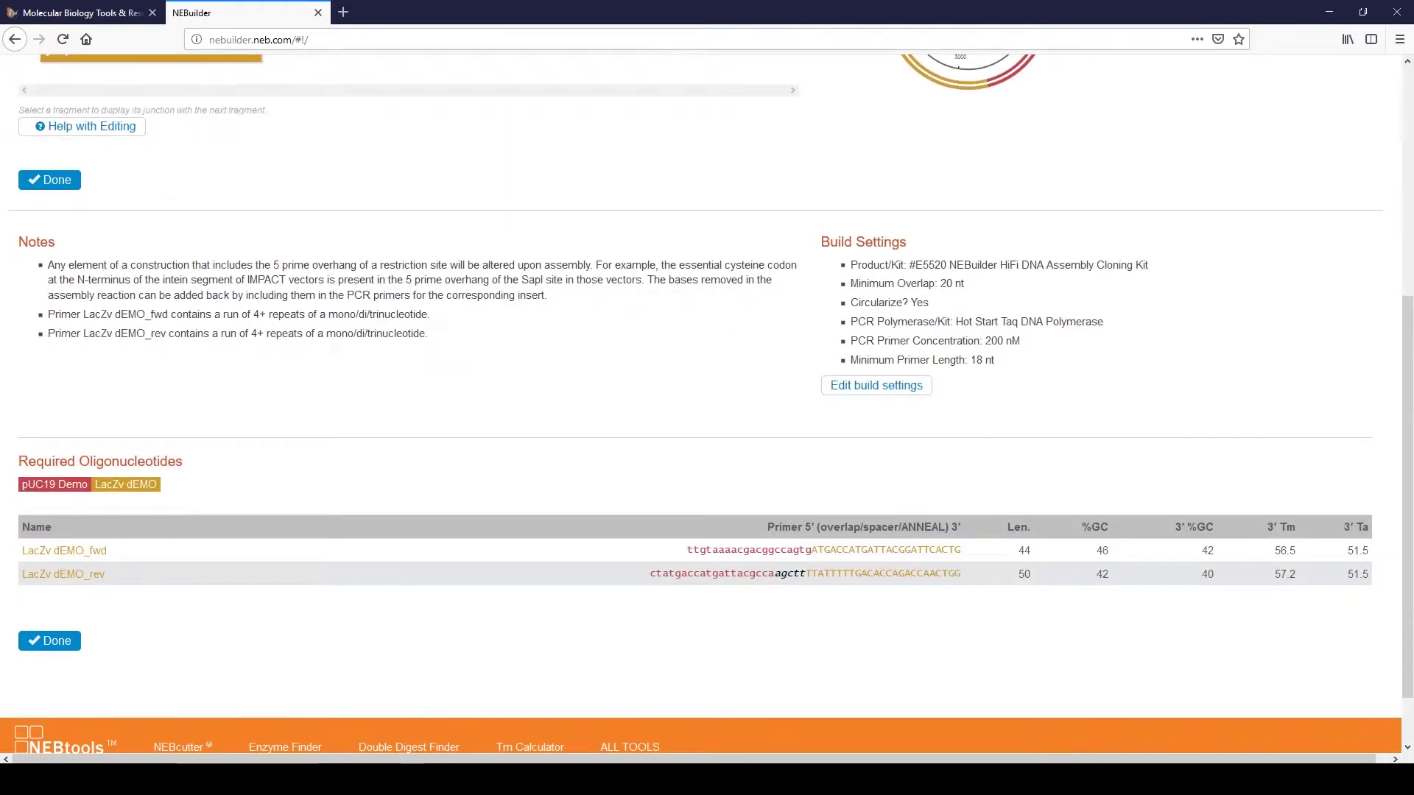
- Start a third fragment from the sample gene GFP and name it GFP Demo
scroll(701, 404, "up", 5)
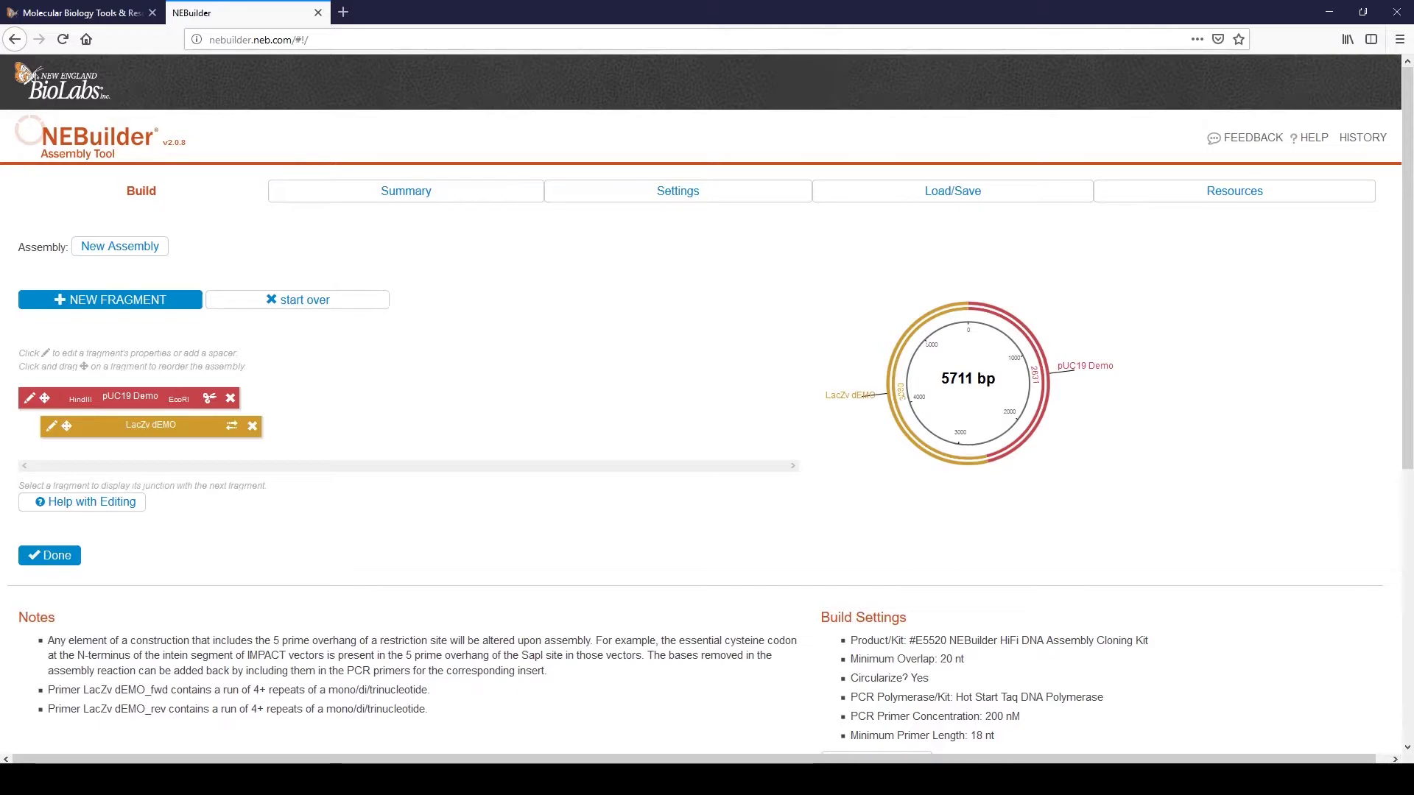
scroll(707, 412, "down", 5)
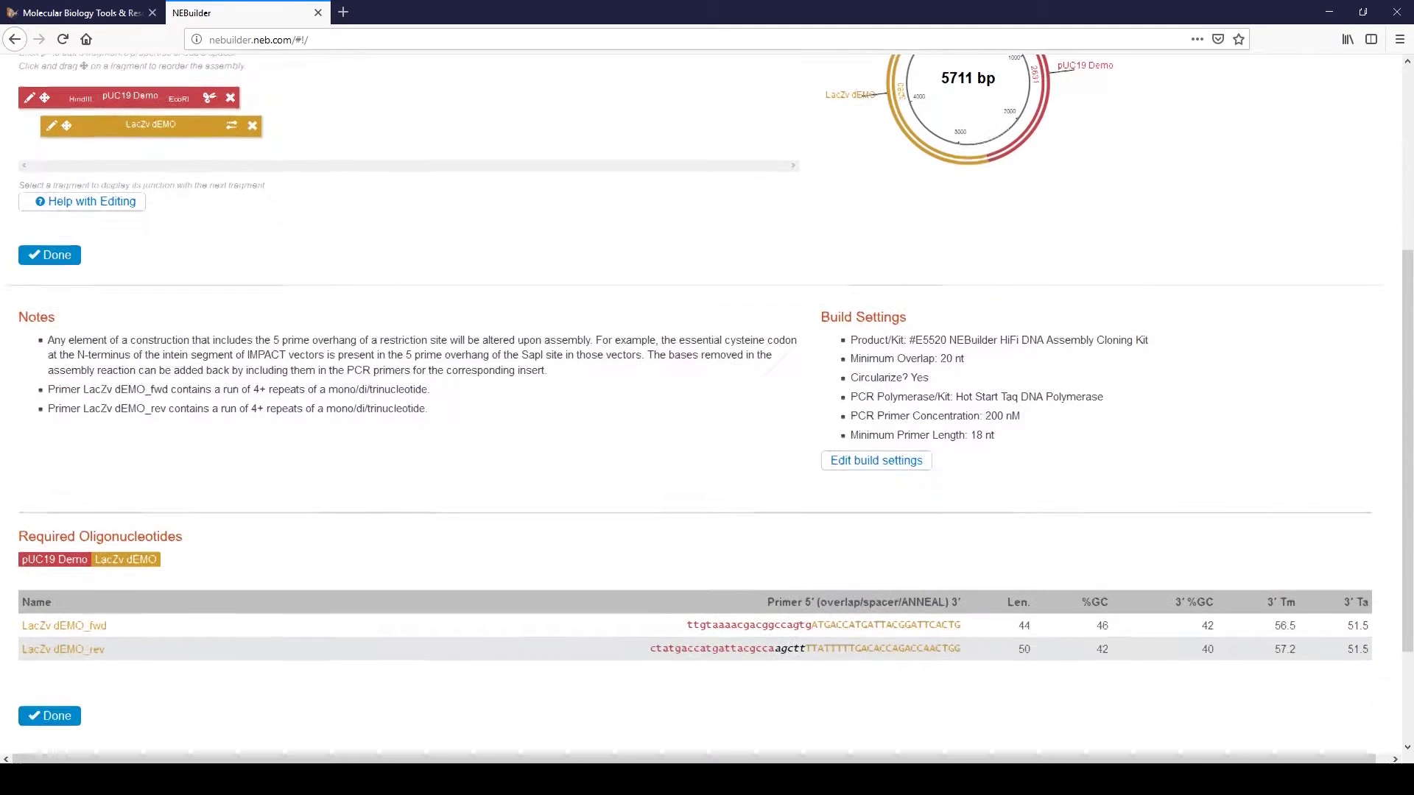
scroll(789, 573, "down", 1)
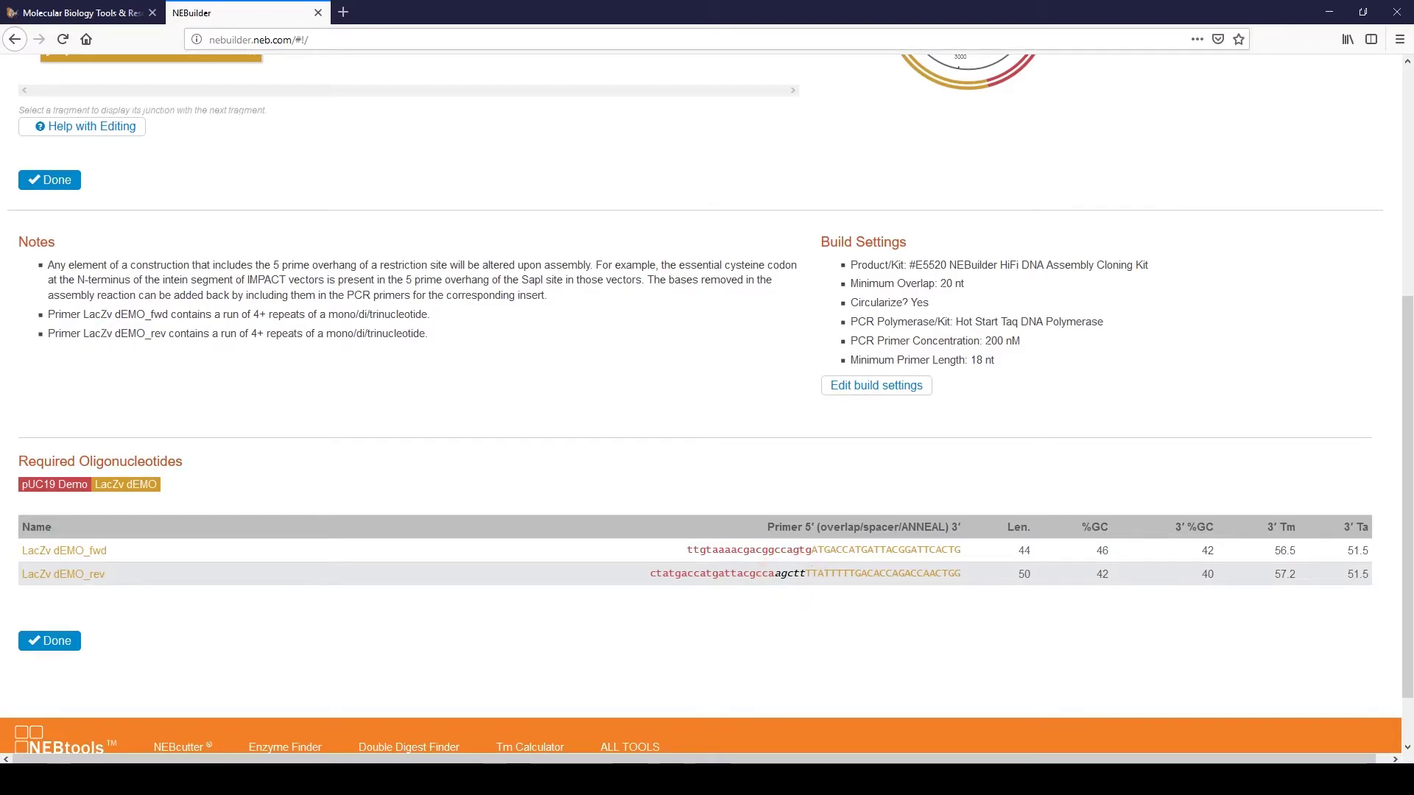
scroll(707, 398, "up", 3)
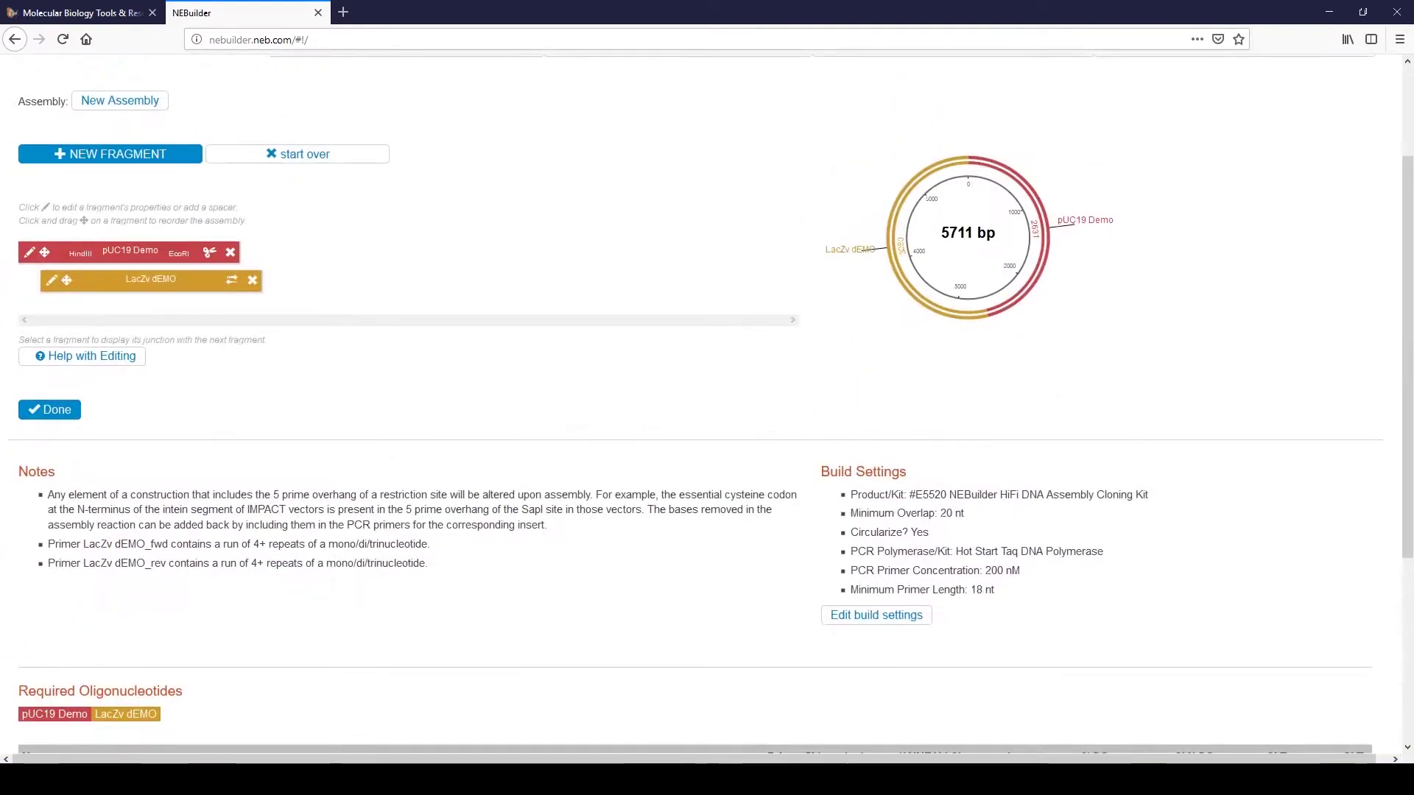
left_click(110, 153)
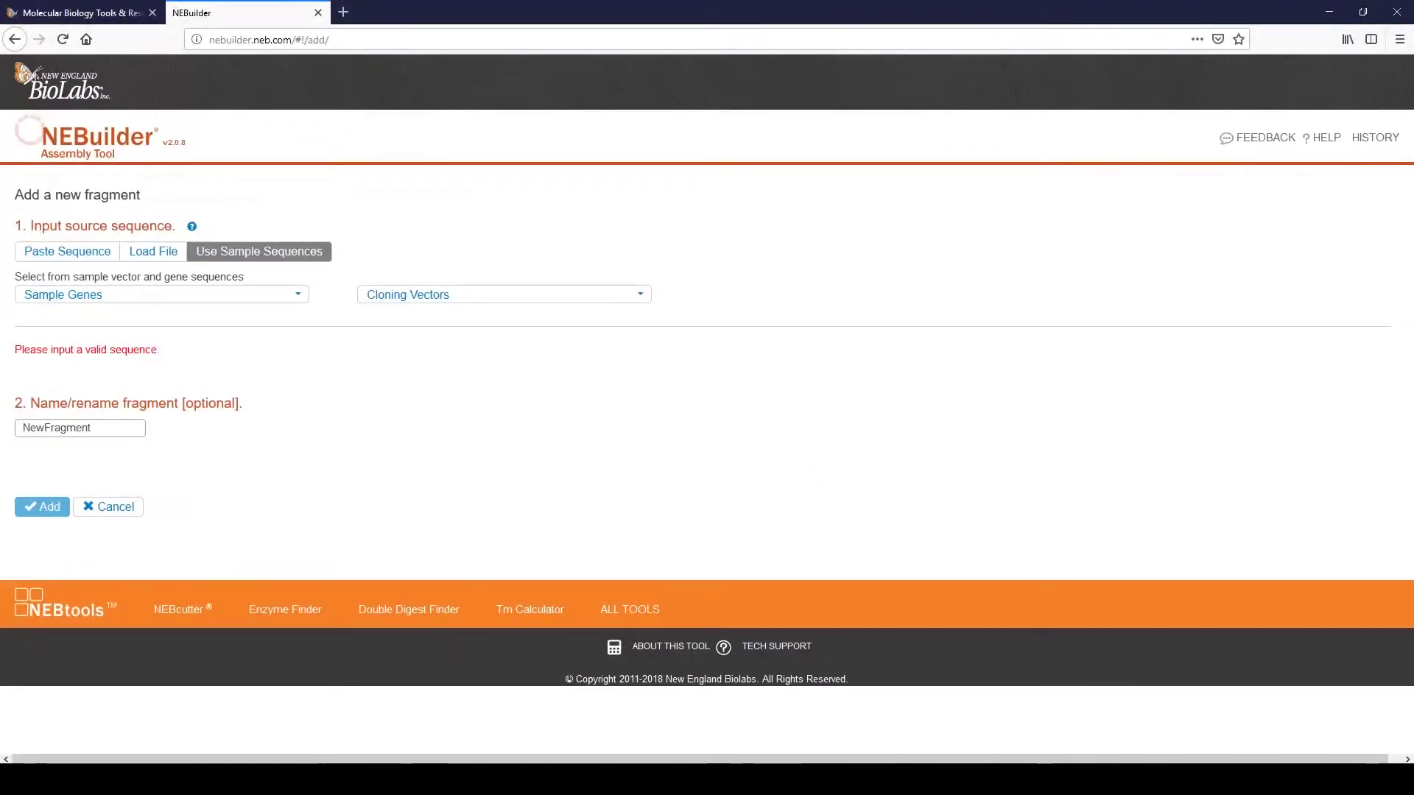
left_click(161, 294)
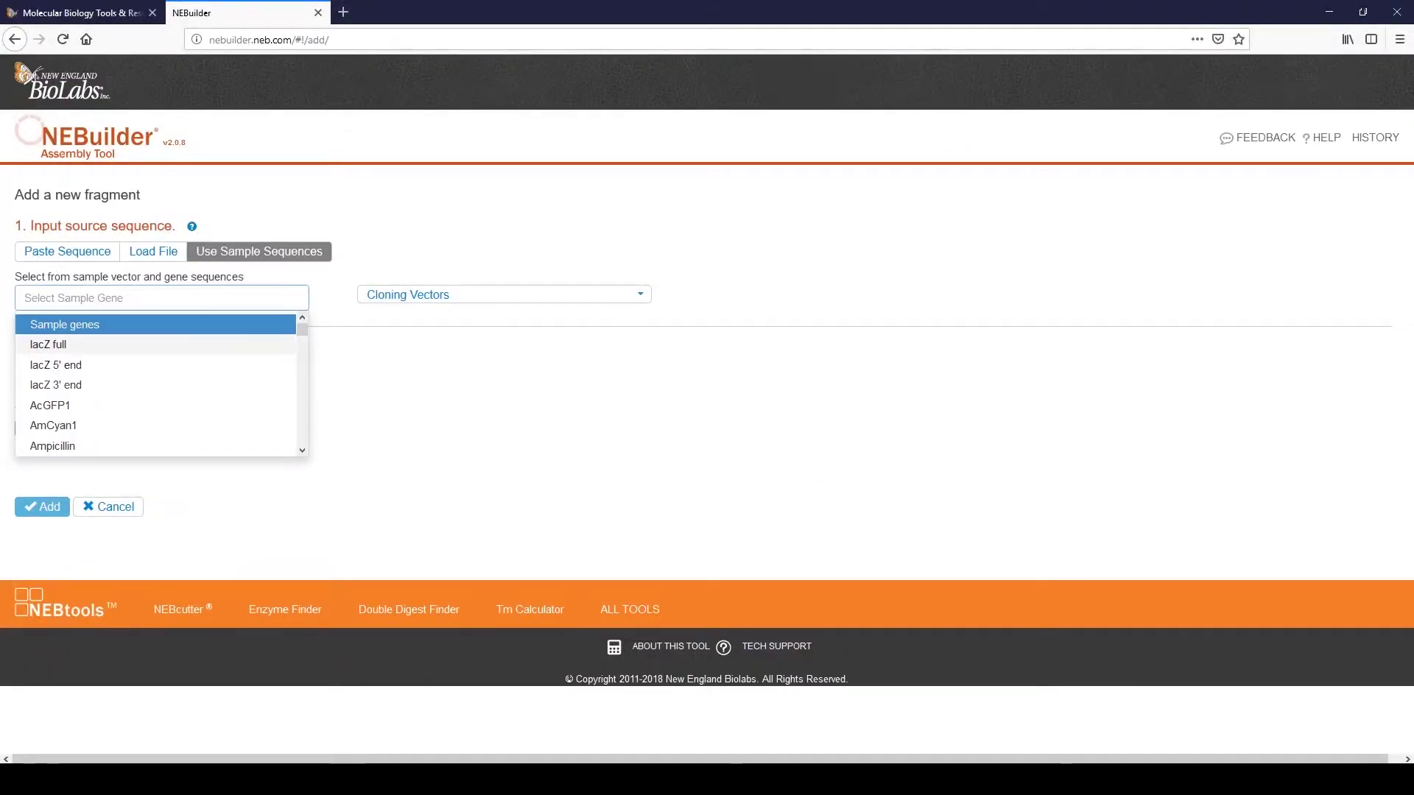
type("G")
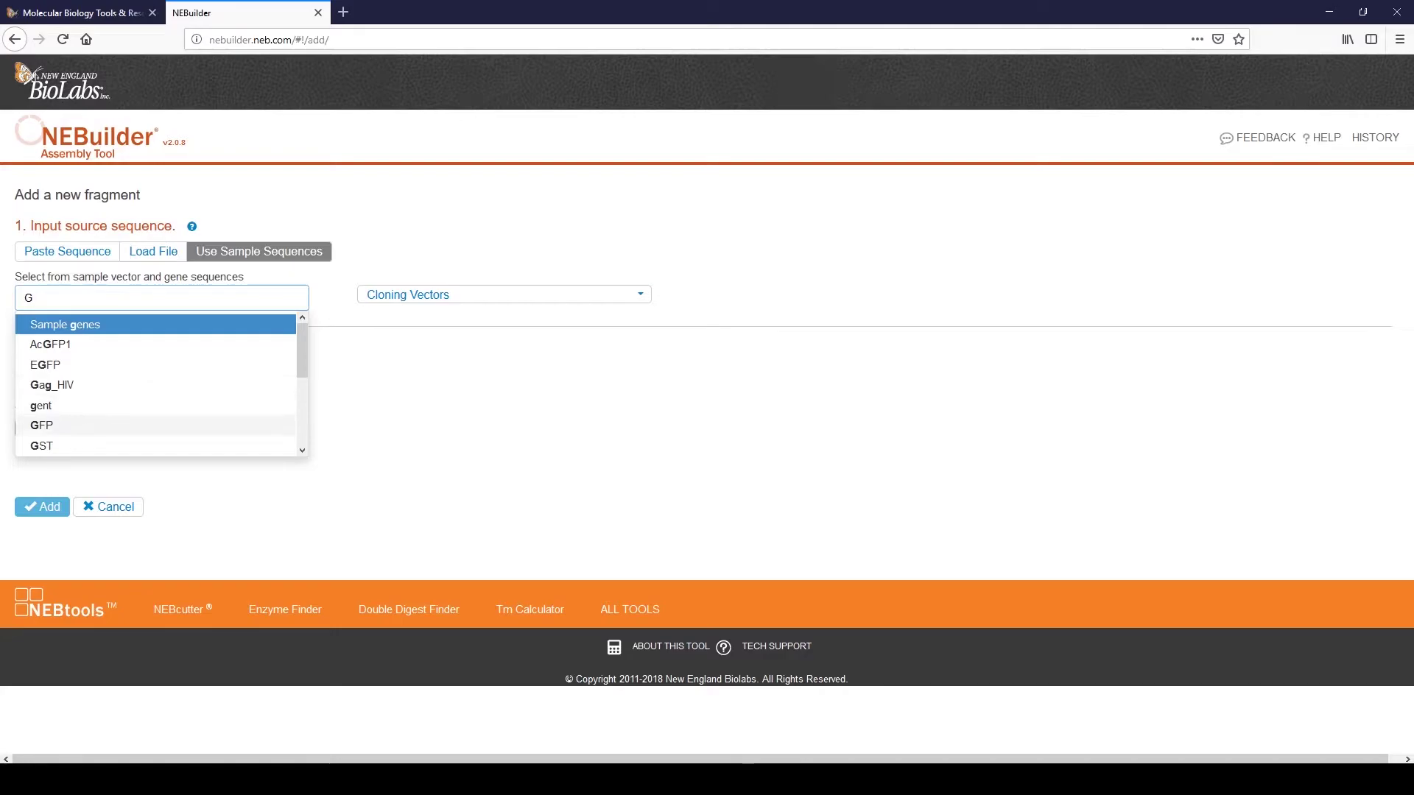
left_click(41, 425)
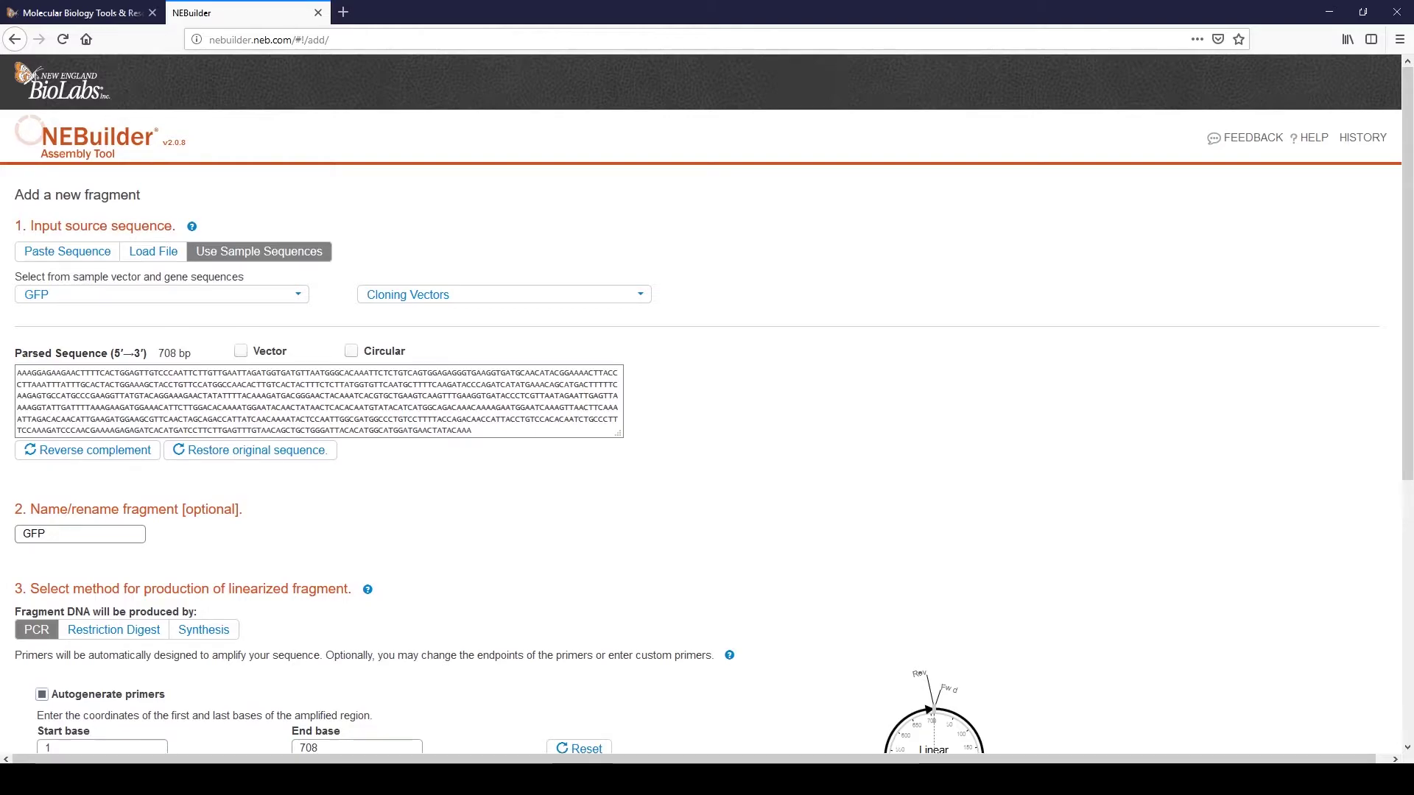
type("Demo")
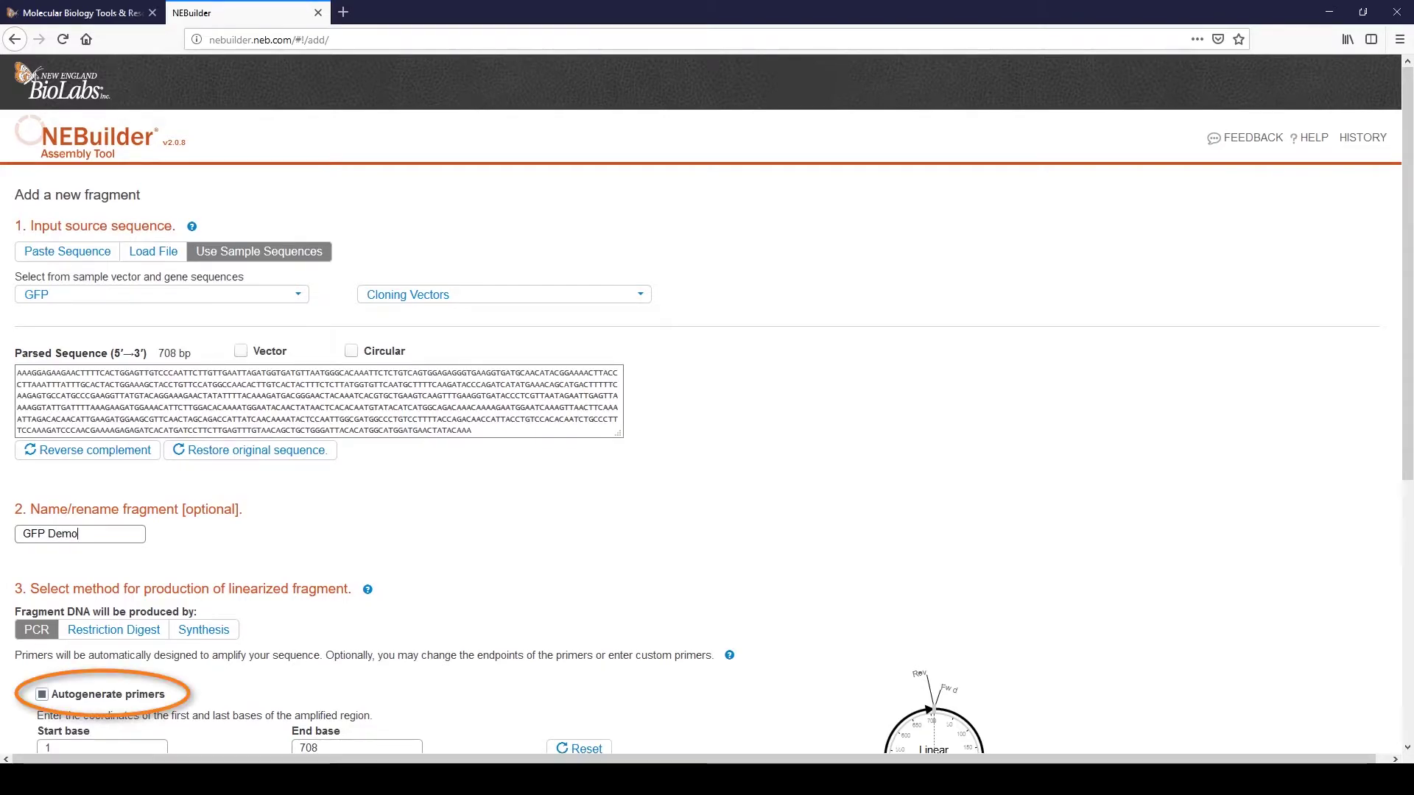
- Keep PCR with autogenerated primers spanning bases 1 to 708 for GFP Demo, and add the fragment to the assembly
scroll(707, 405, "down", 3)
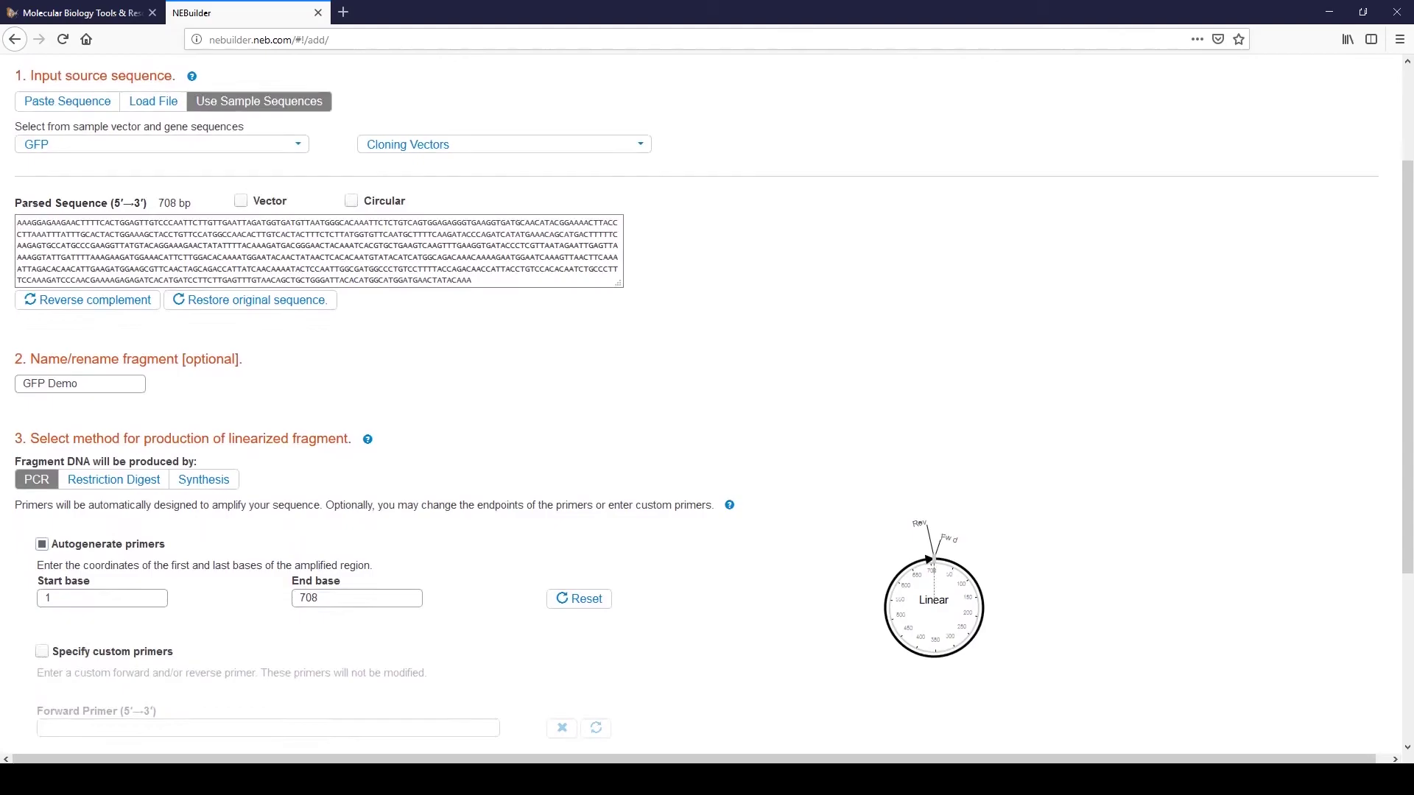
scroll(707, 405, "down", 3)
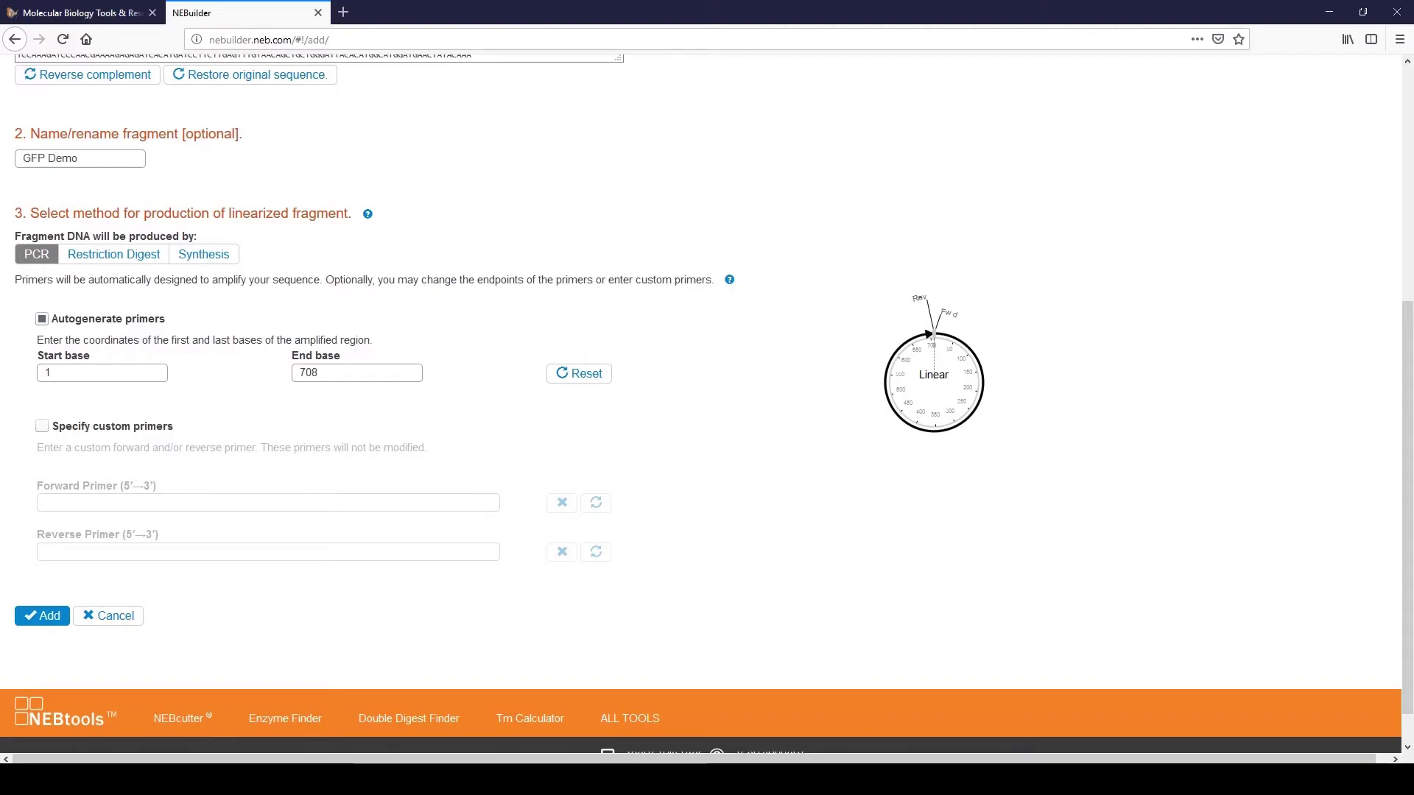
left_click(41, 616)
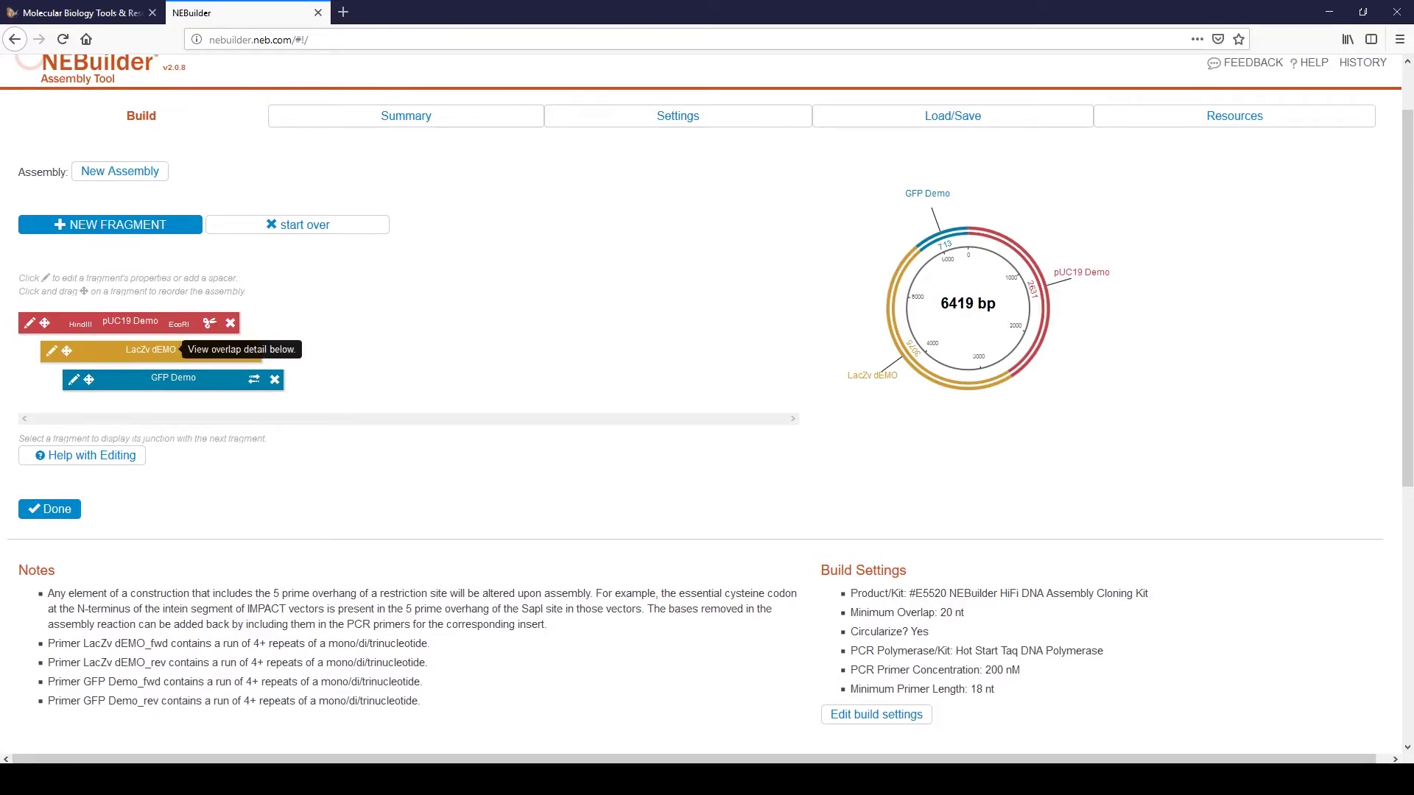
- Move LacZv dEMO ahead of pUC19 Demo in the assembly order, and restore pUC19 Demo to first place
left_click_drag(66, 350, 46, 320)
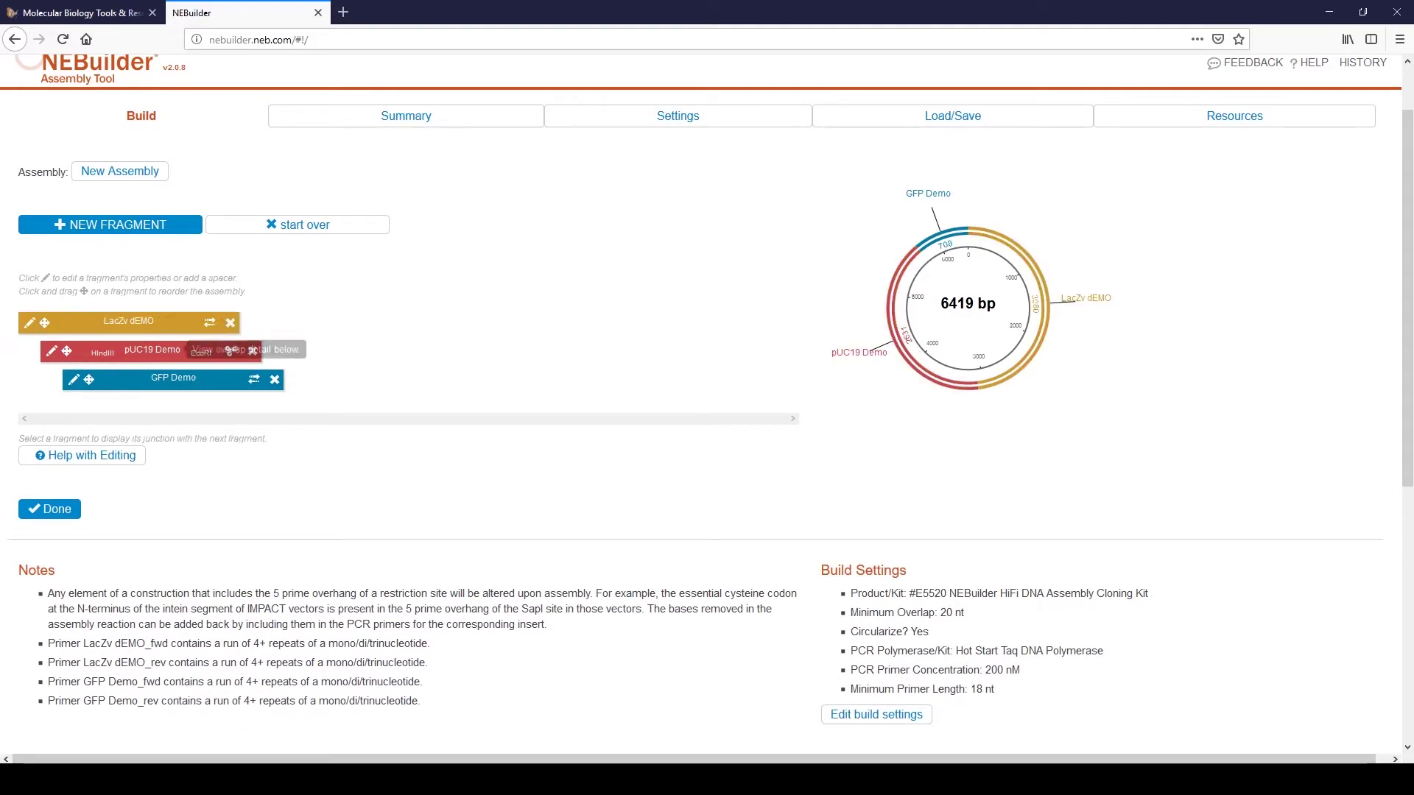
left_click_drag(152, 350, 151, 317)
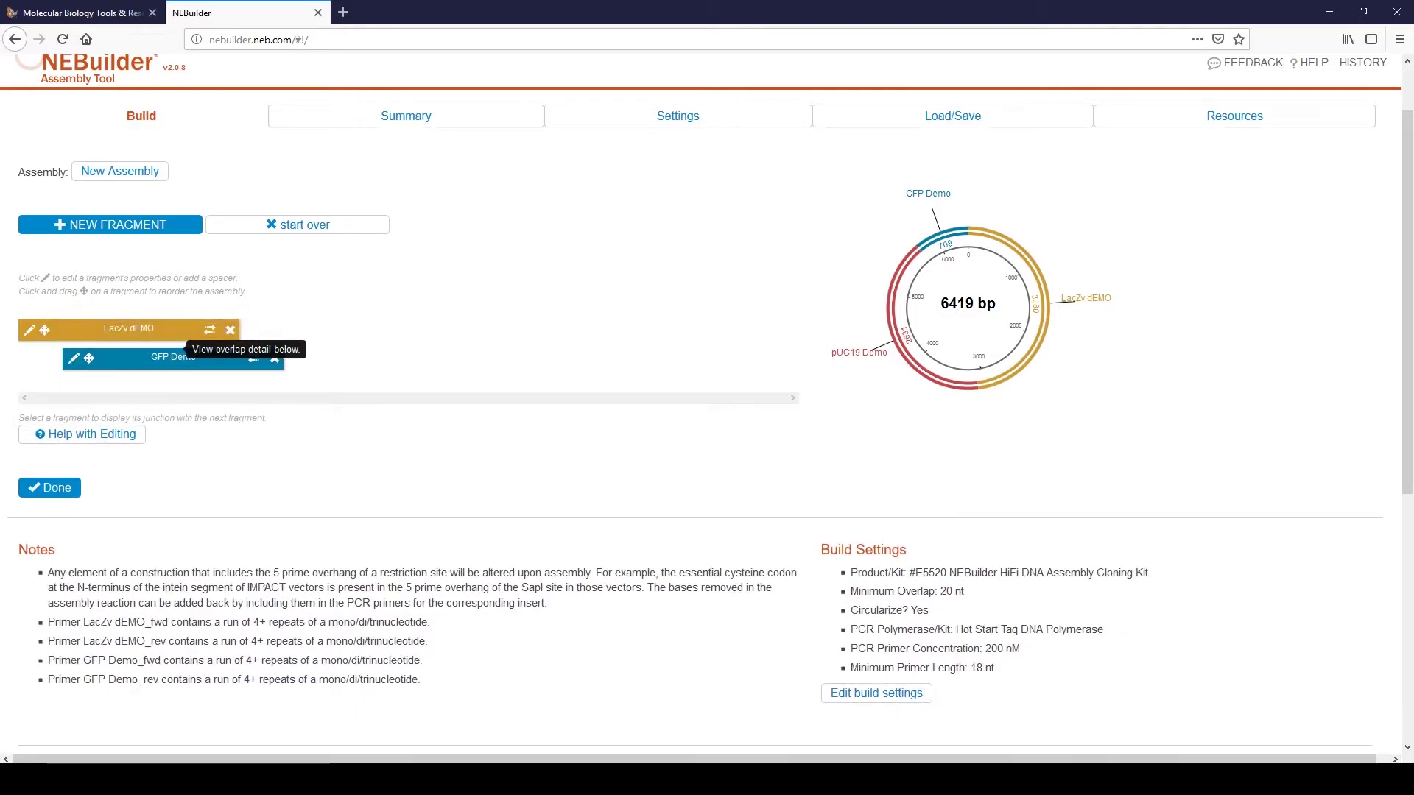
left_click_drag(44, 325, 44, 323)
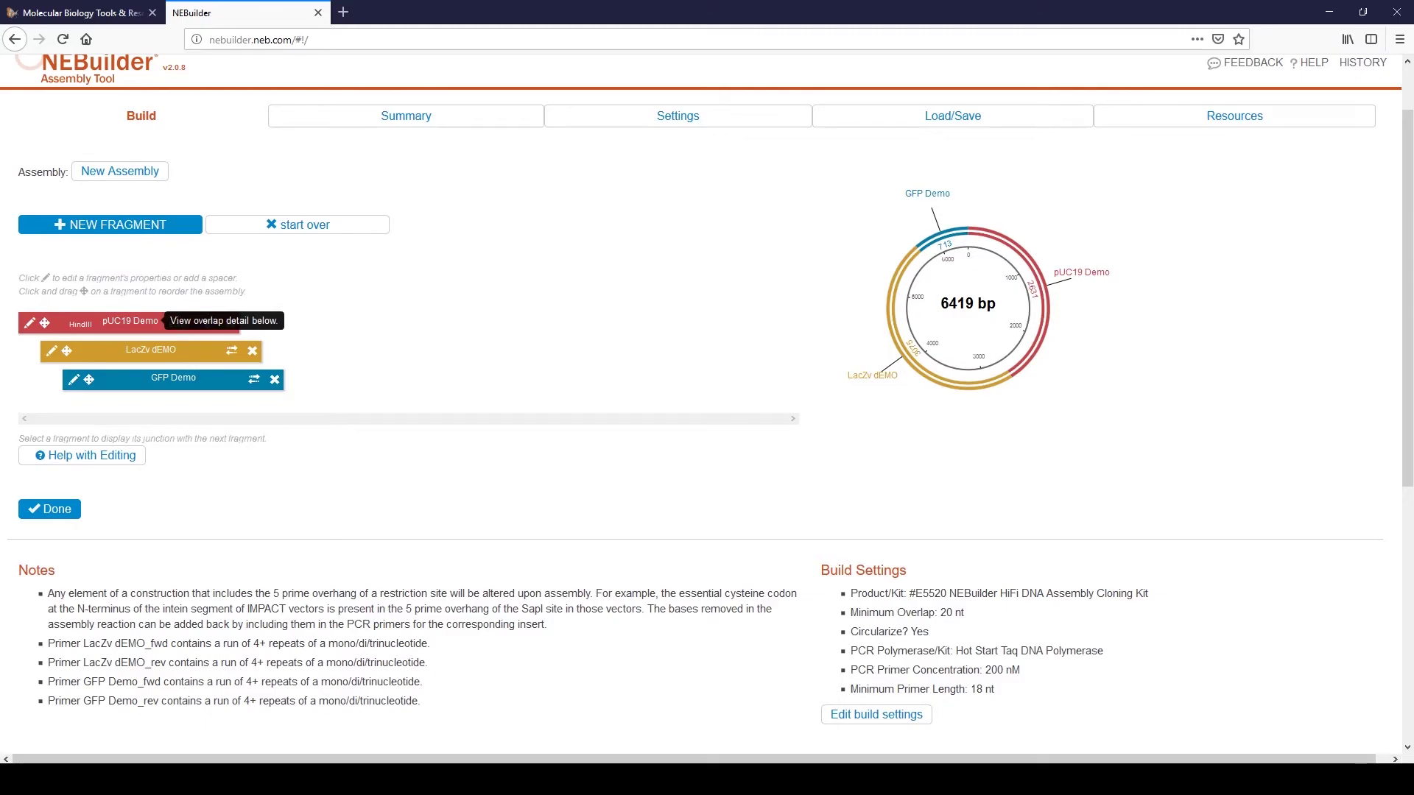
- Display the assembly junctions of the pUC19 Demo fragment and review them together with the required oligonucleotides
left_click(130, 322)
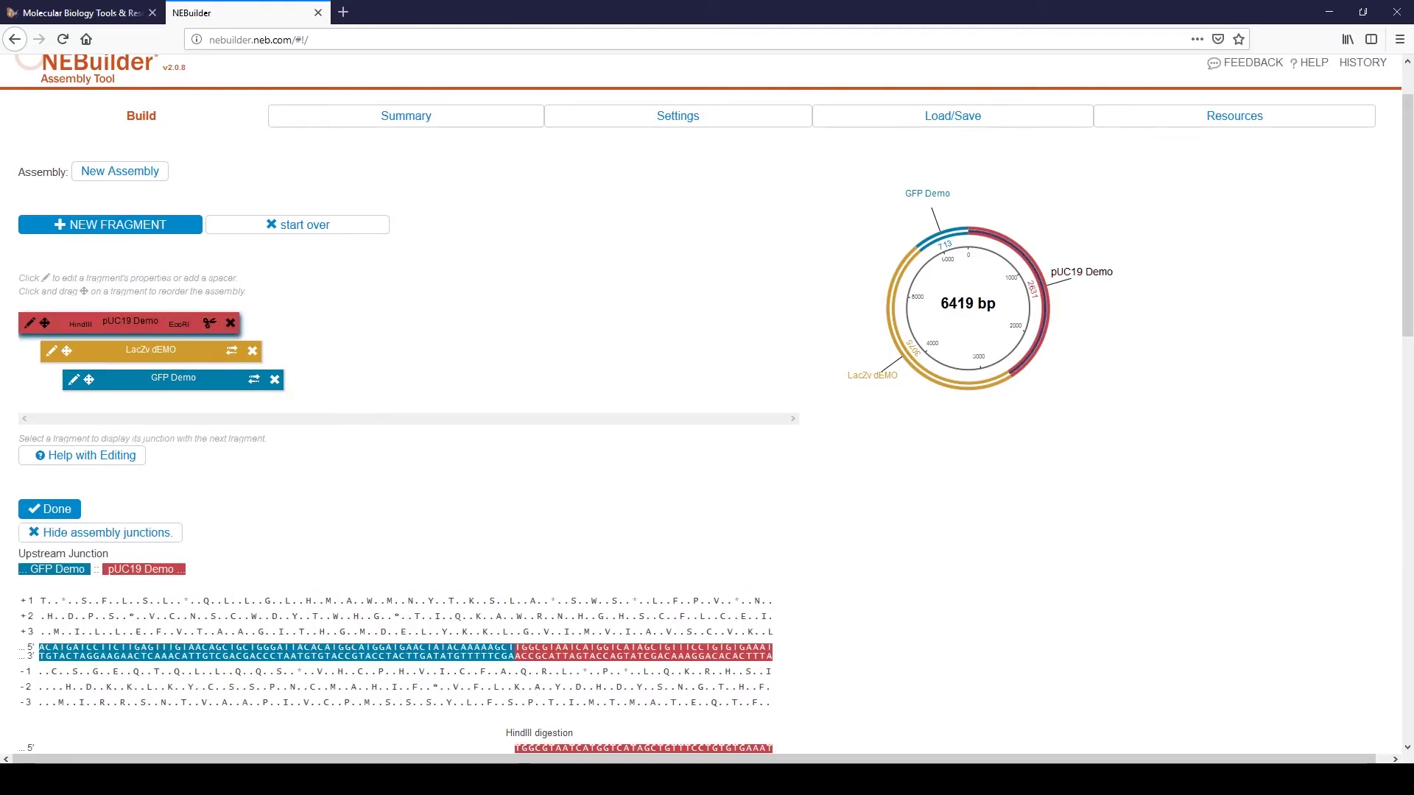
scroll(707, 404, "down", 3)
scroll(707, 408, "down", 2)
scroll(707, 409, "up", 4)
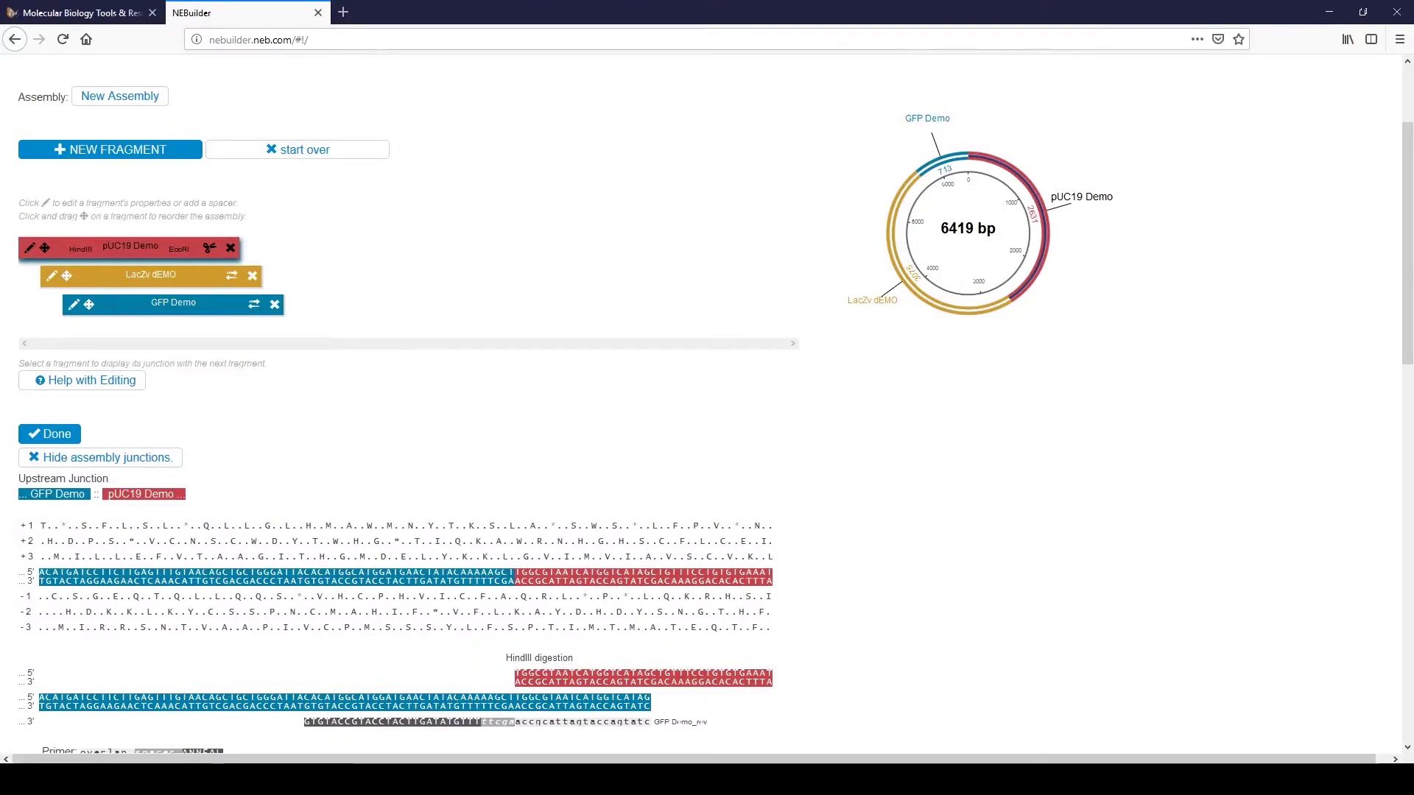
scroll(707, 409, "down", 1)
scroll(707, 409, "down", 10)
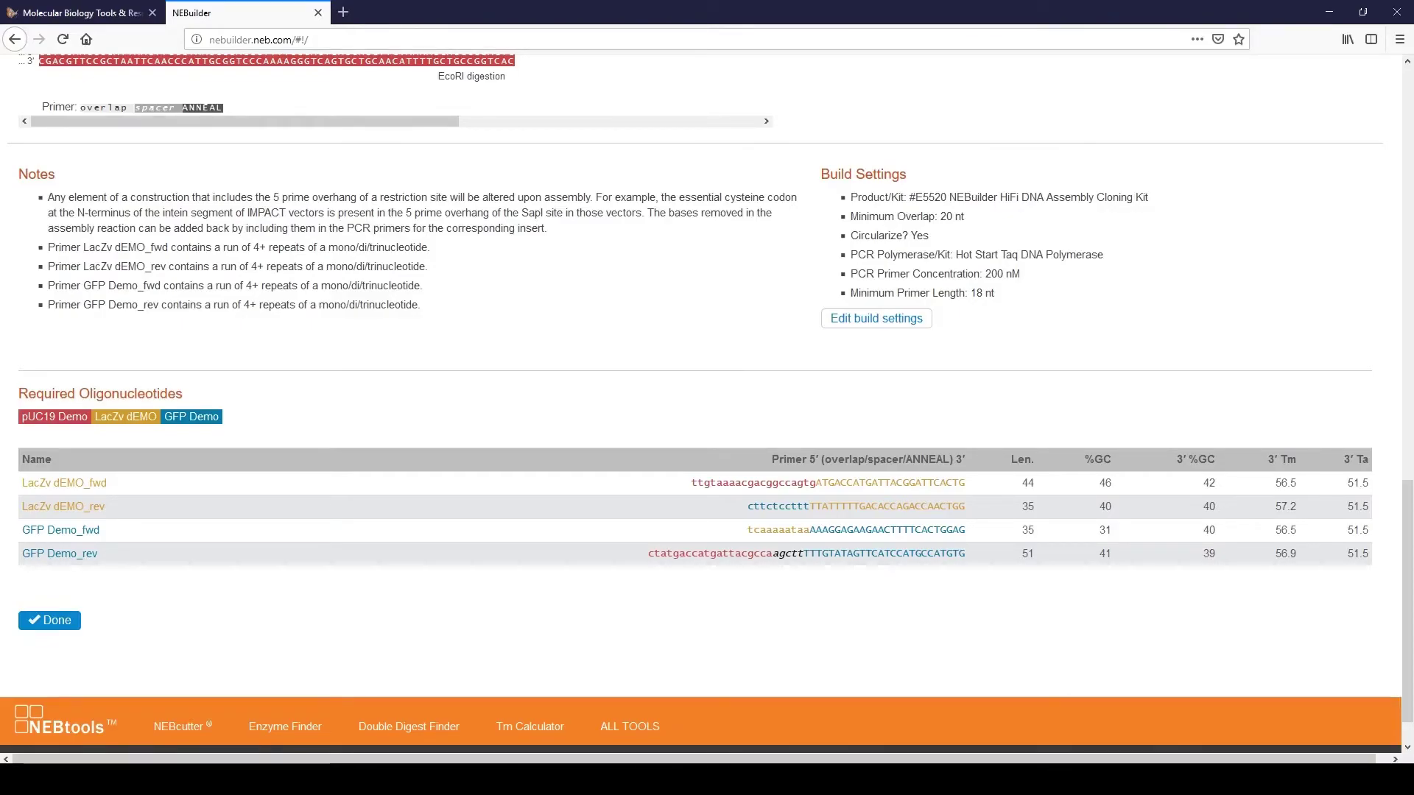
- Finish the build and review the summary's component fragments, required oligonucleotides and color-coded assembled sequence
left_click(50, 620)
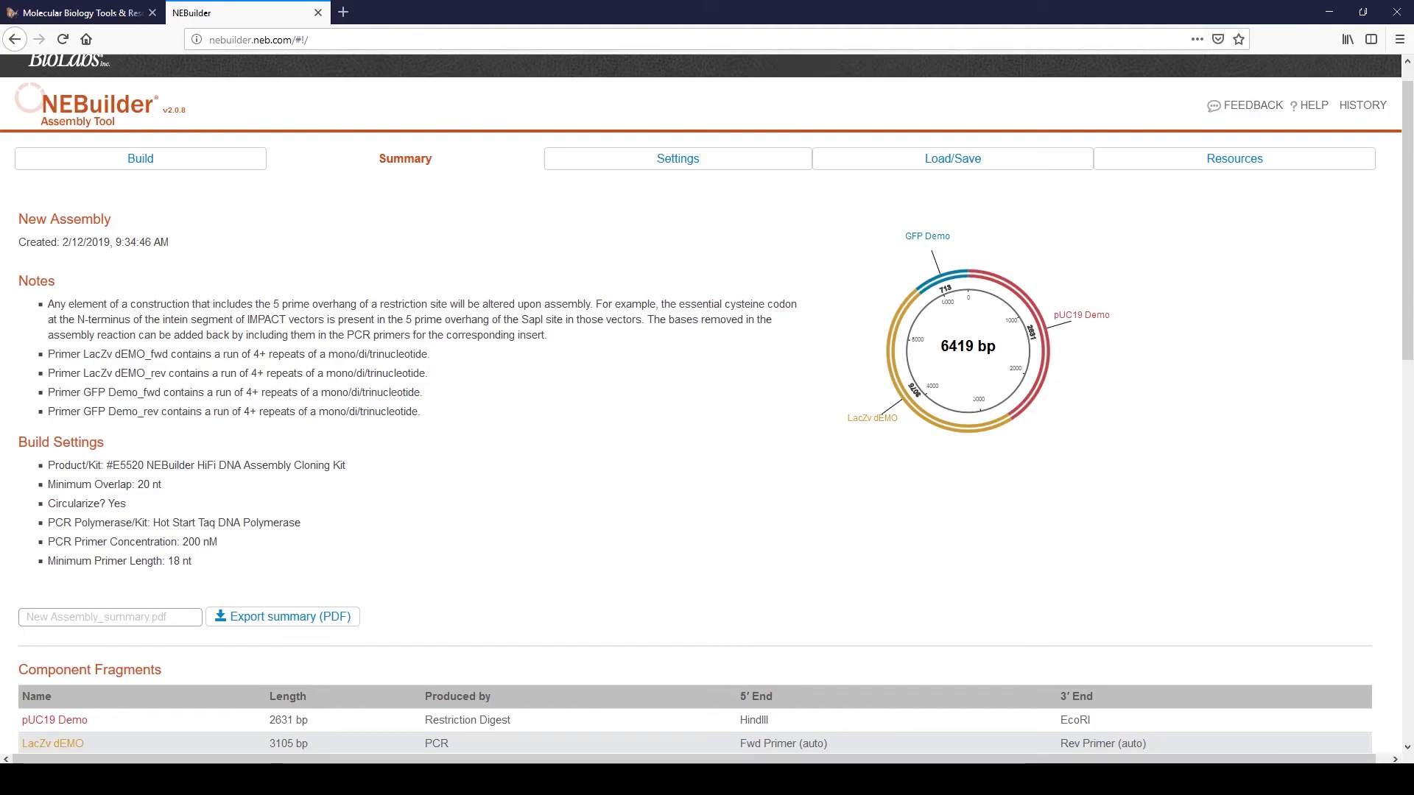
scroll(707, 408, "down", 3)
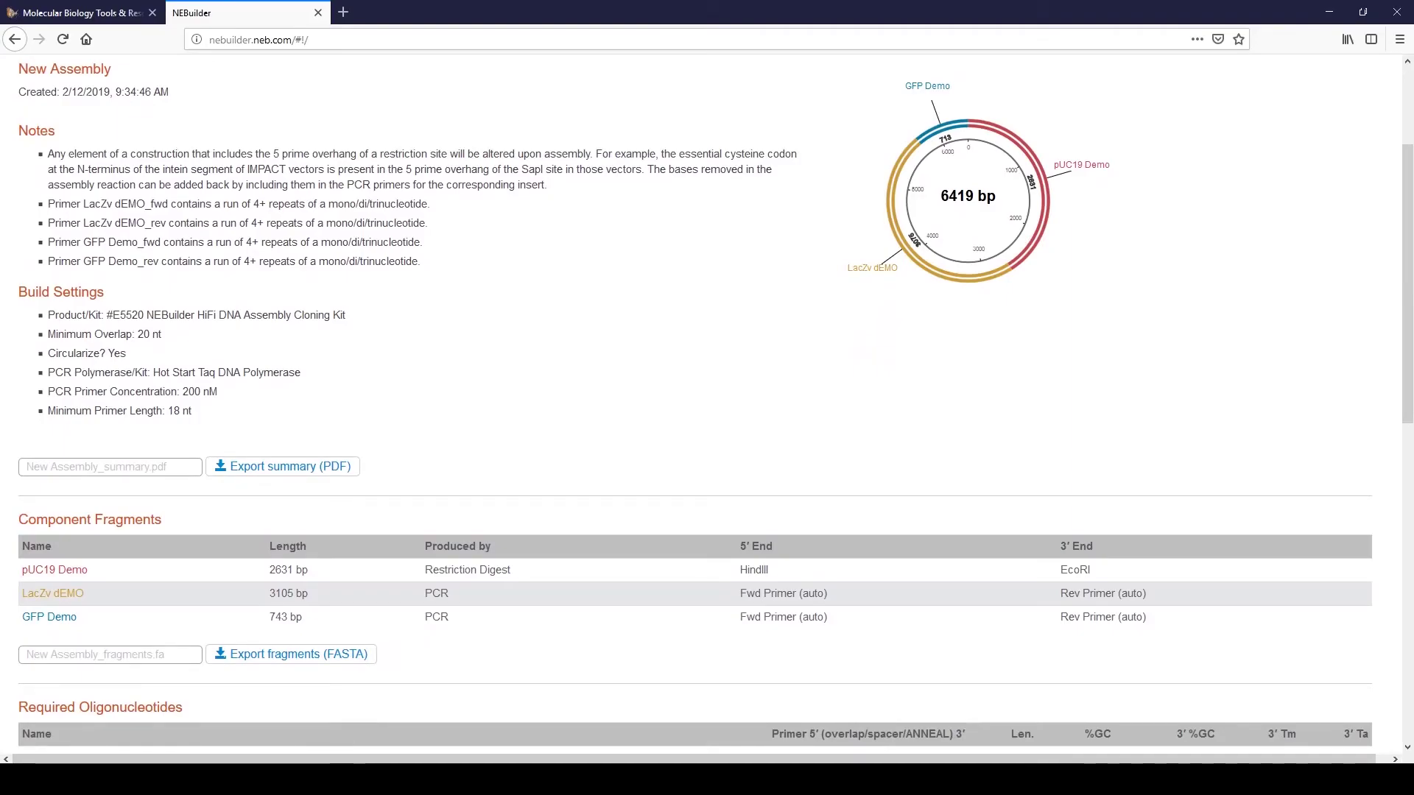
scroll(707, 409, "down", 10)
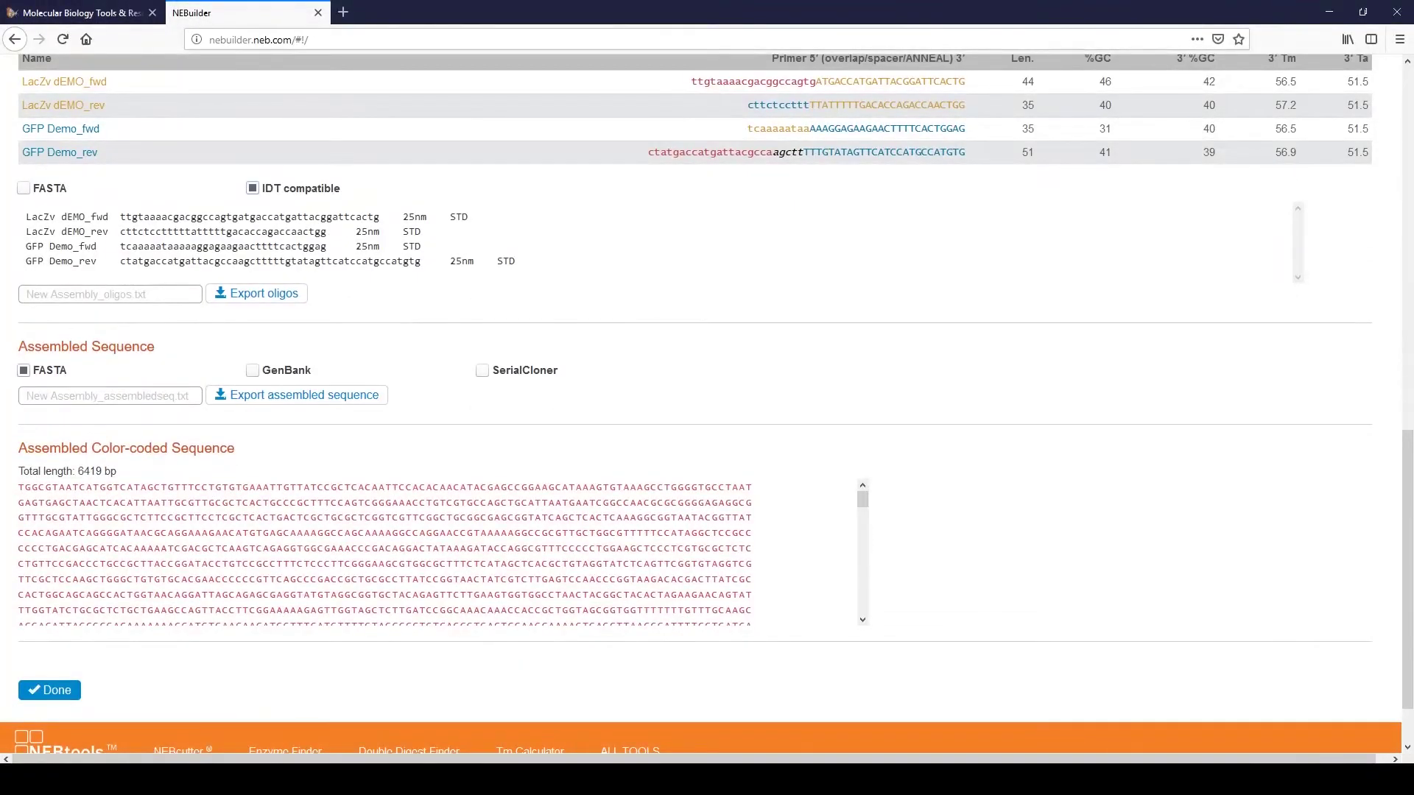
left_click(863, 619)
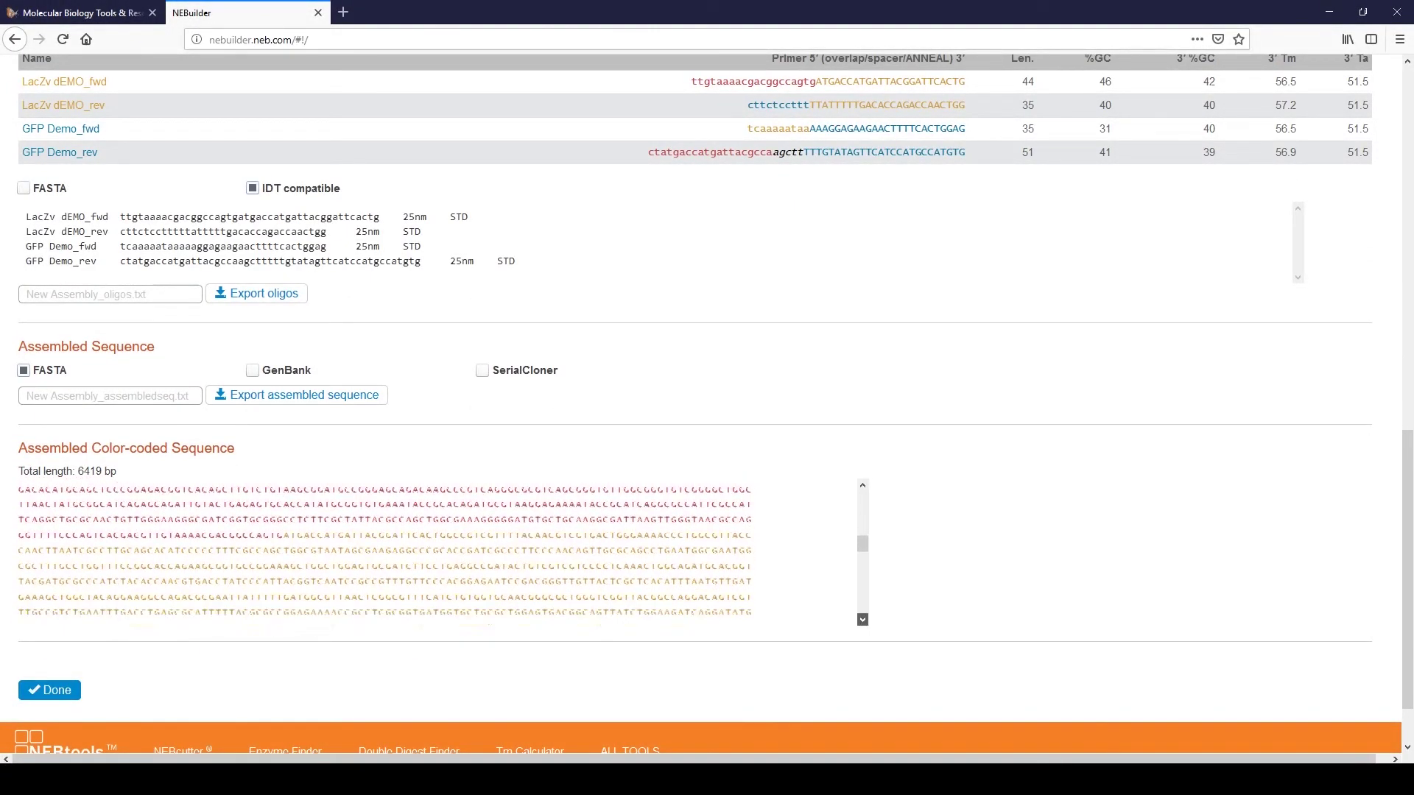
left_click(863, 619)
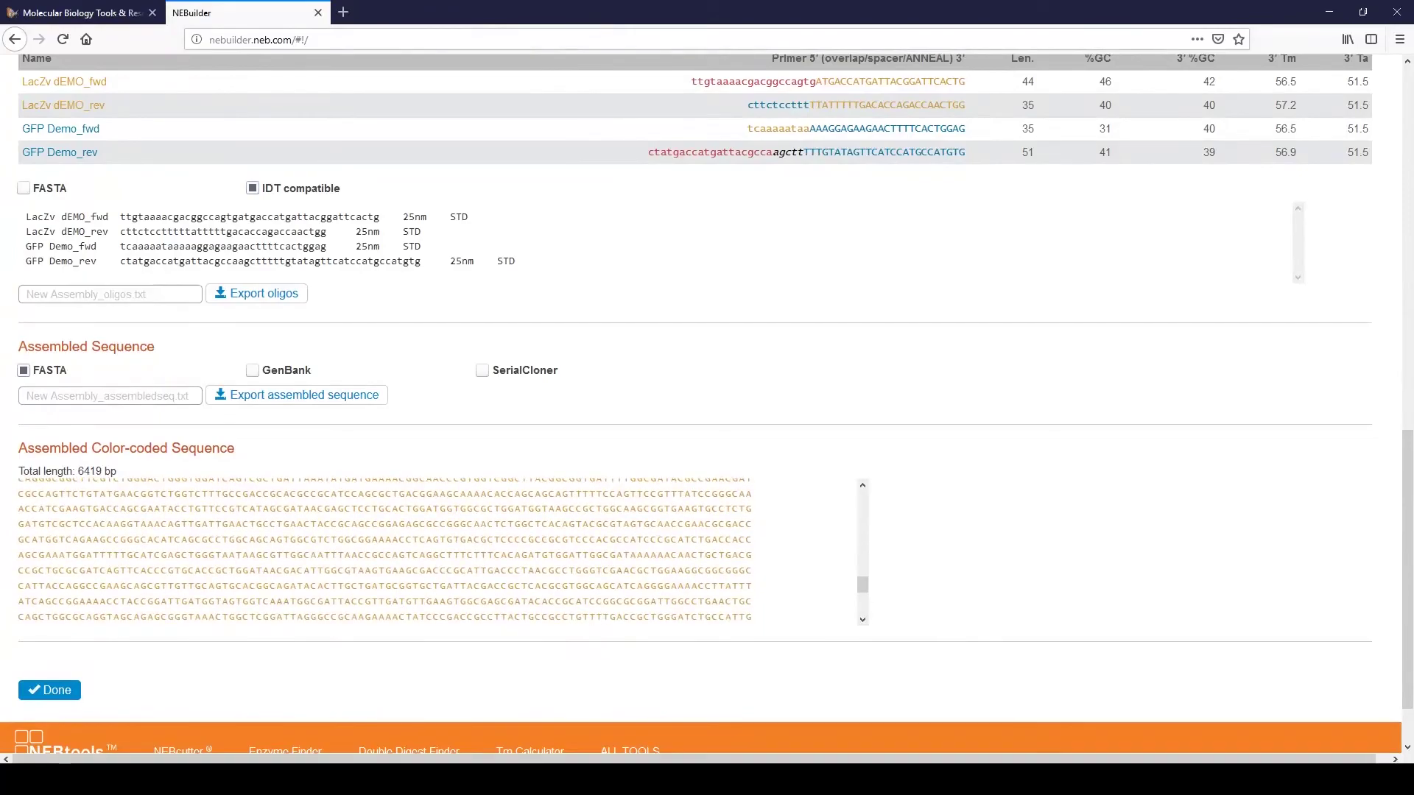
scroll(707, 405, "up", 10)
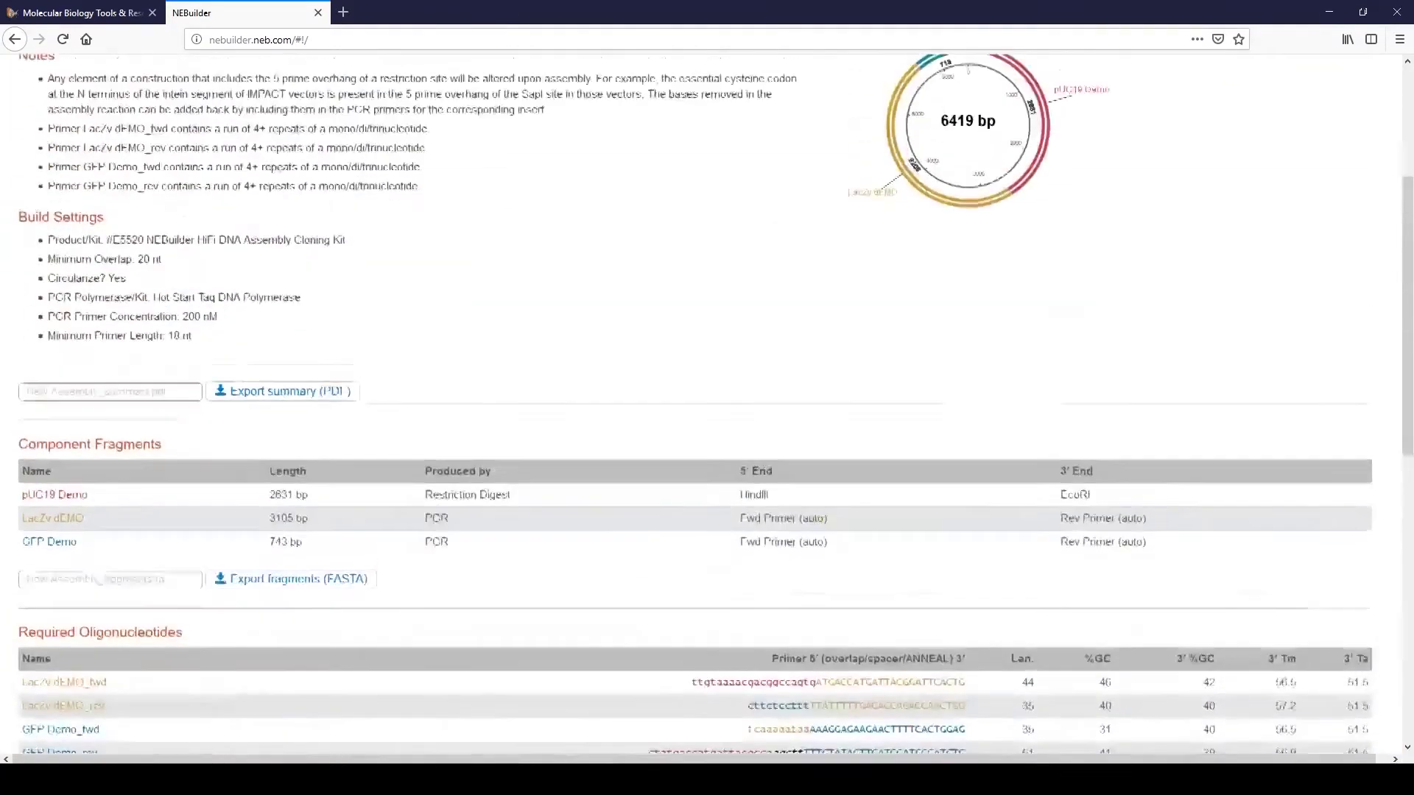
scroll(707, 405, "up", 2)
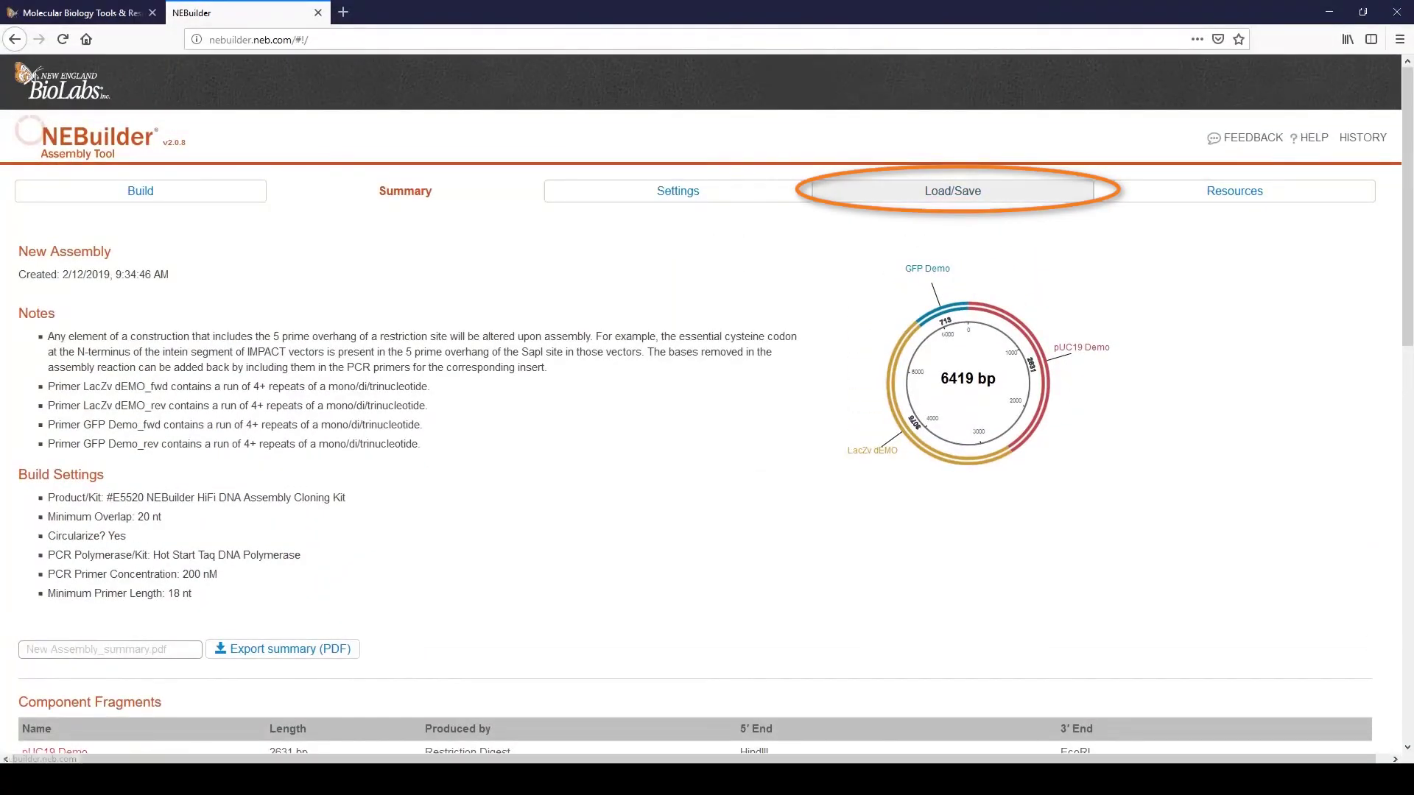
- Export the project for saving under the file name Demo
left_click(952, 191)
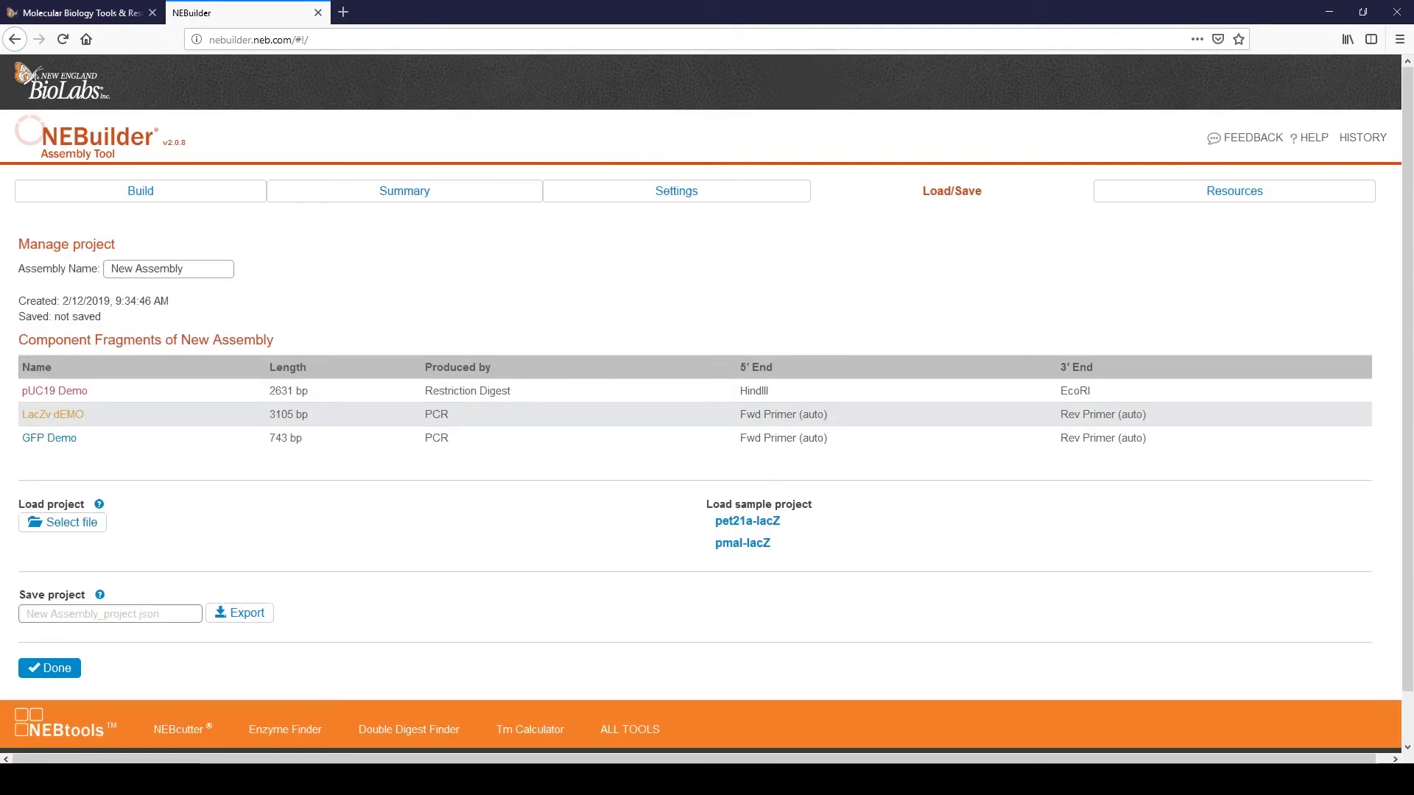
type("Demo")
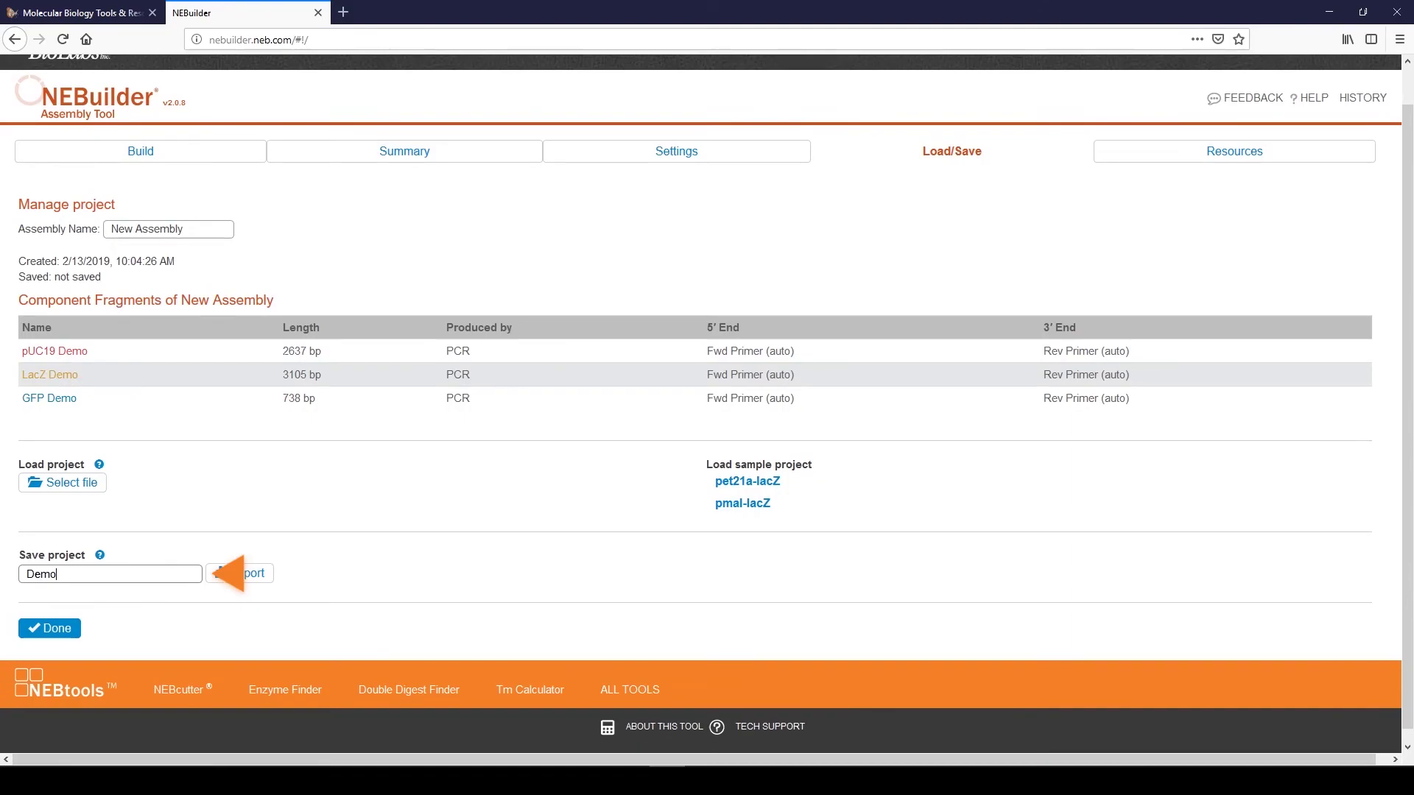
left_click(239, 573)
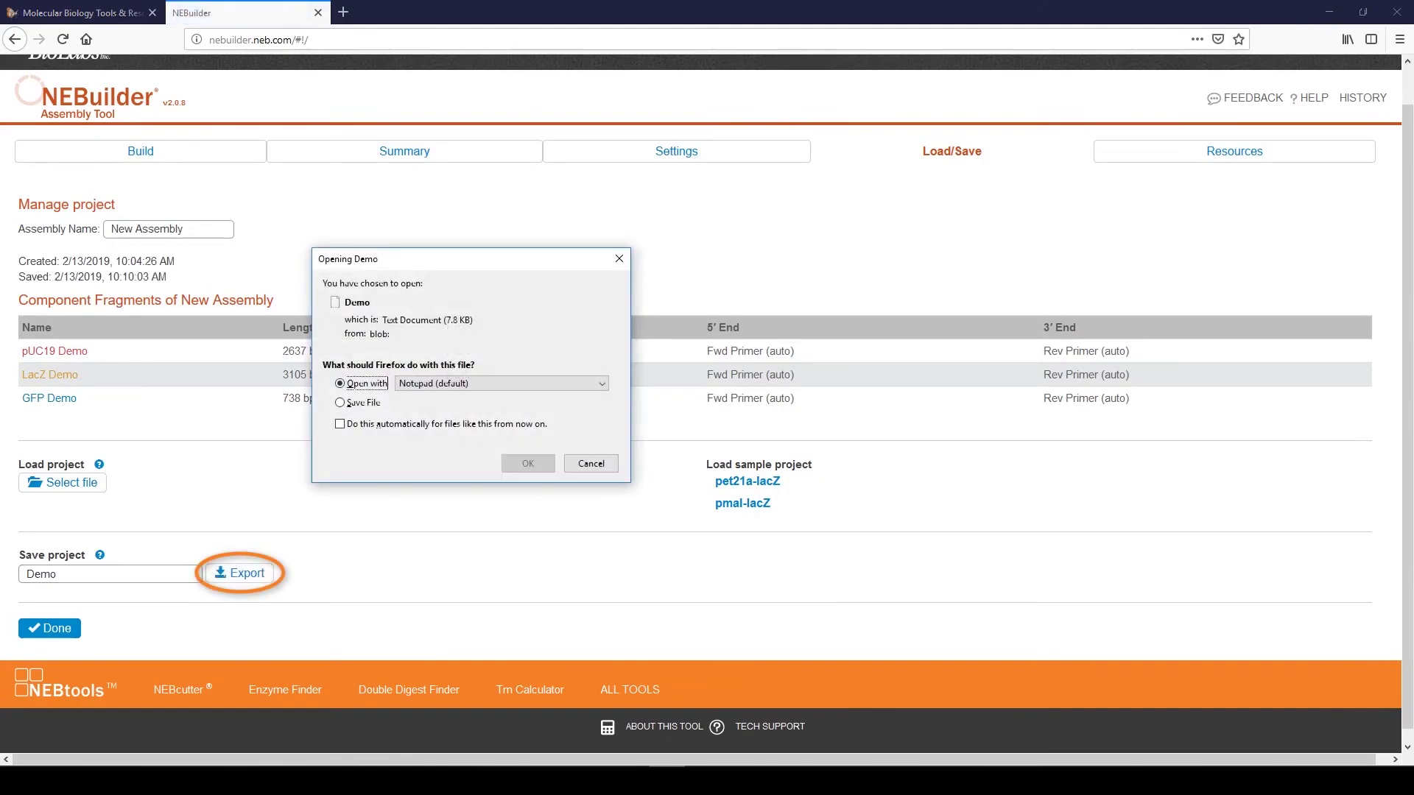
- Return to the build view and start over, deleting the current project
left_click(141, 151)
left_click(300, 221)
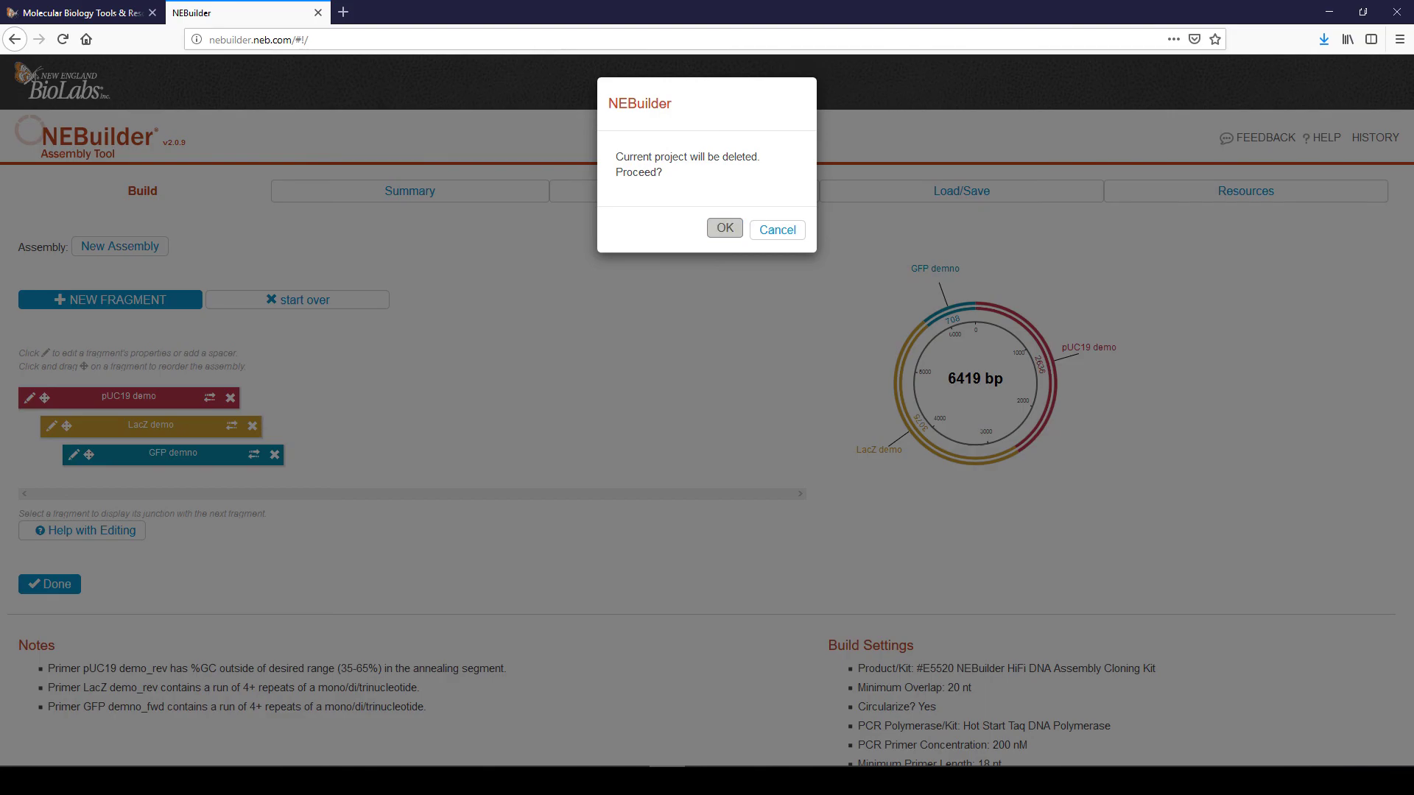
left_click(724, 228)
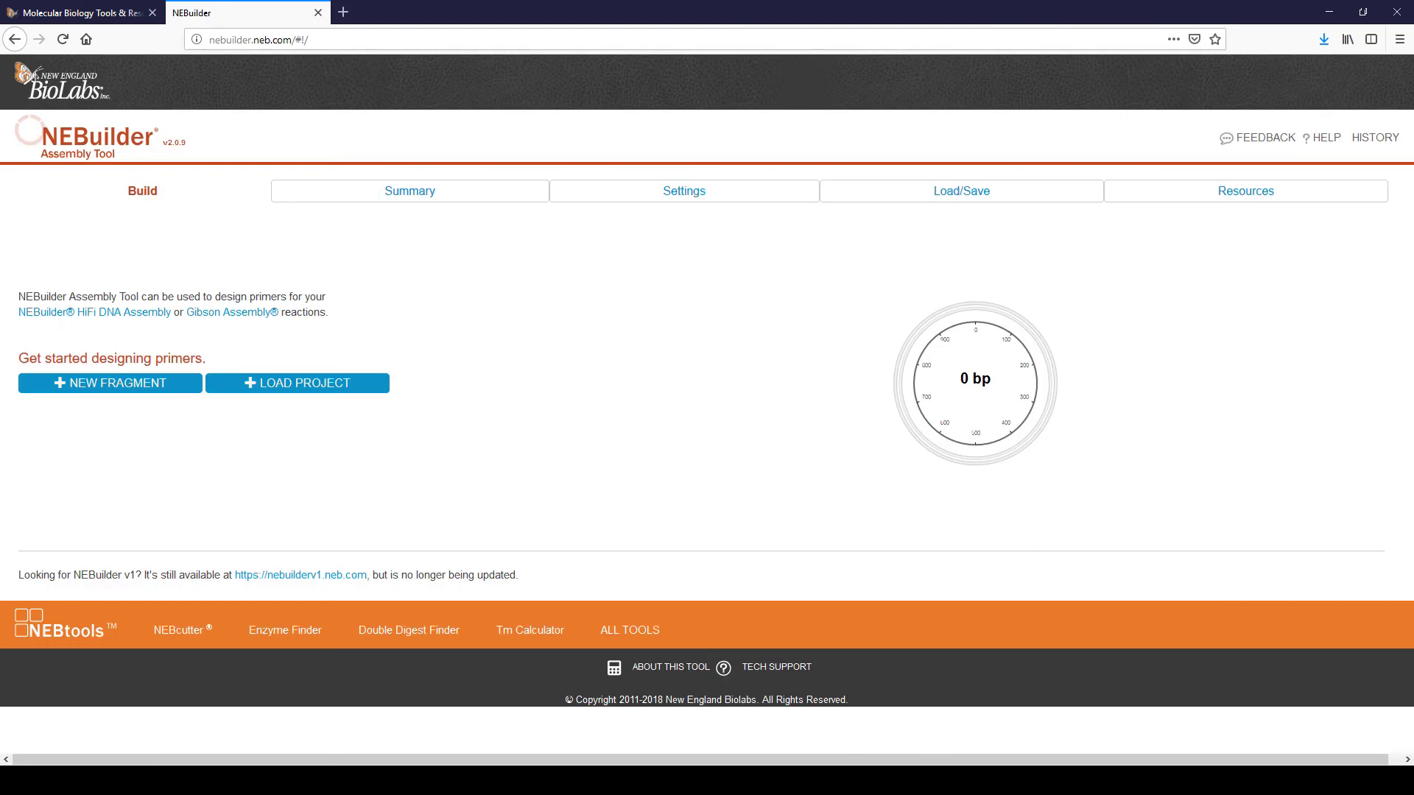